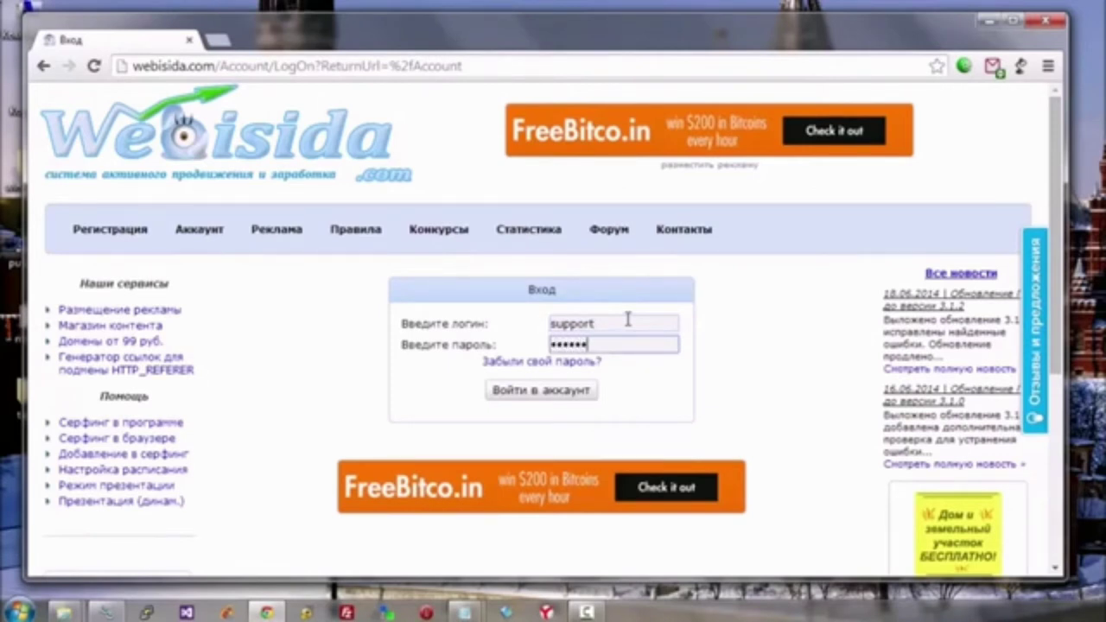
Sign in to the Webisida account and open its surfing (Серфинг) service page
{"action": "left_click", "coordinate": [567, 390]}
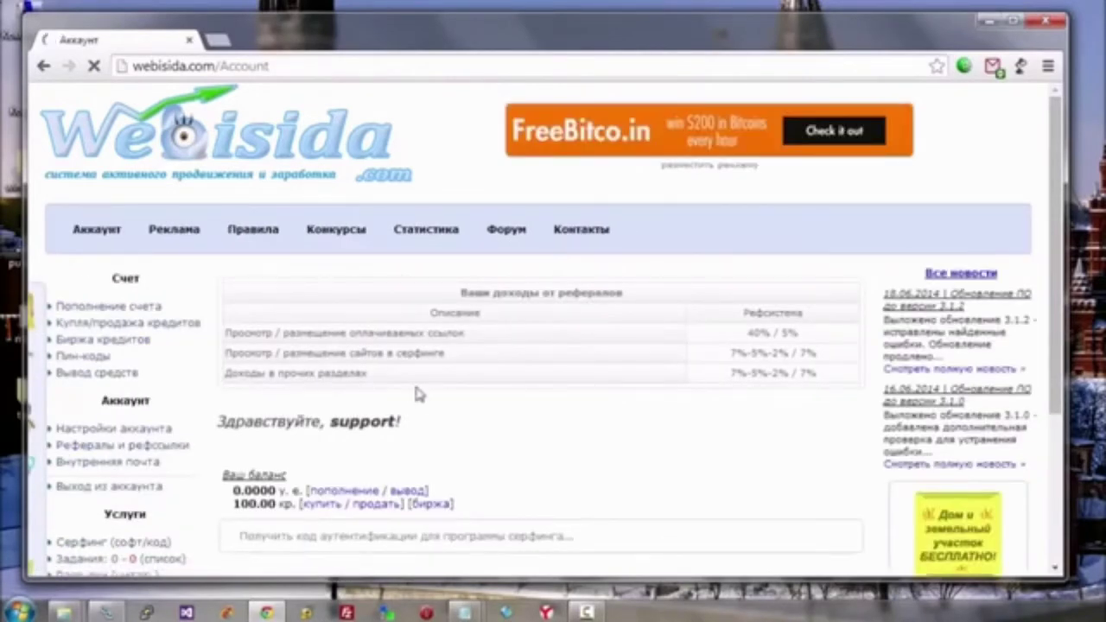
{"action": "scroll", "coordinate": [185, 475], "scroll_direction": "down", "scroll_amount": 2}
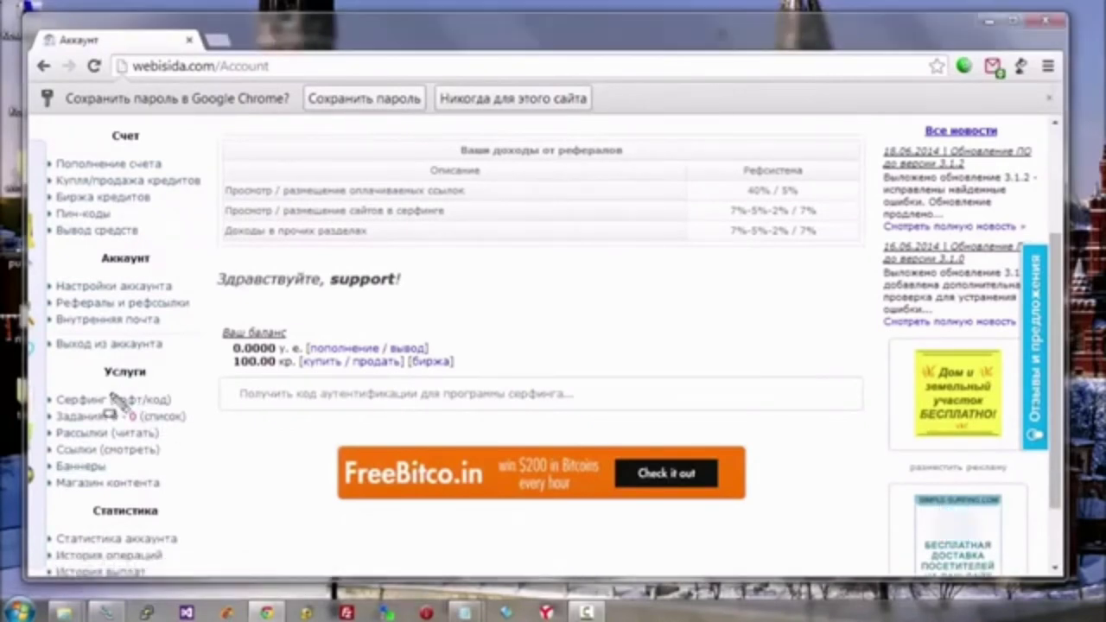
{"action": "left_click_drag", "start_coordinate": [98, 386], "coordinate": [188, 413]}
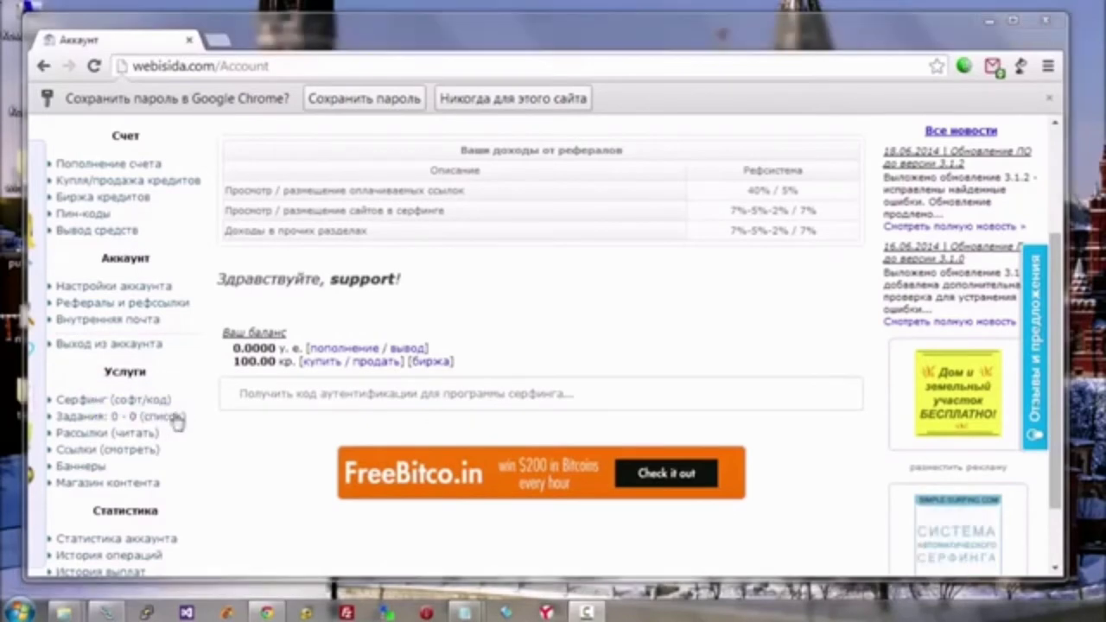
{"action": "left_click", "coordinate": [155, 400]}
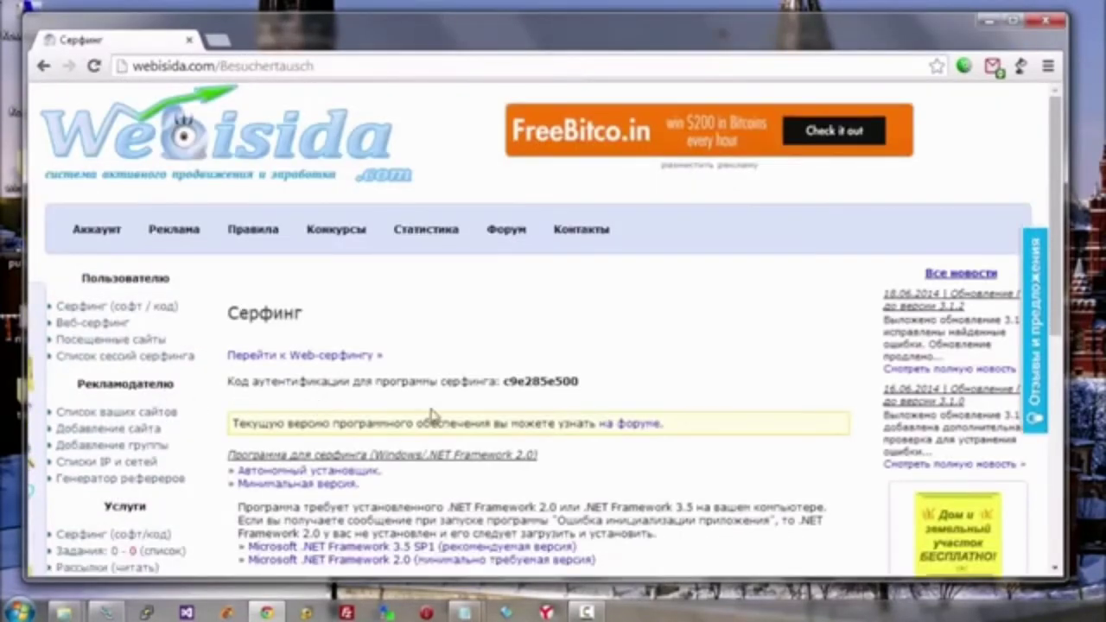
Download the standalone installer (Автономный установщик) of the Windows surfing program and save it to the Downloads folder
{"action": "scroll", "coordinate": [432, 417], "scroll_direction": "down", "scroll_amount": 1}
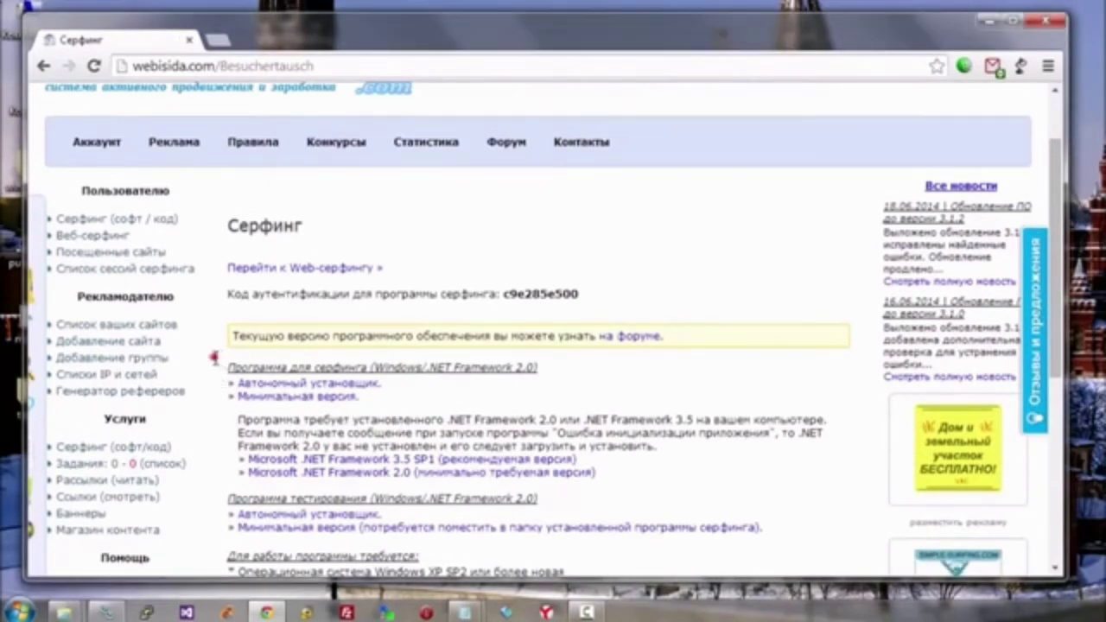
{"action": "left_click_drag", "start_coordinate": [214, 357], "coordinate": [406, 397]}
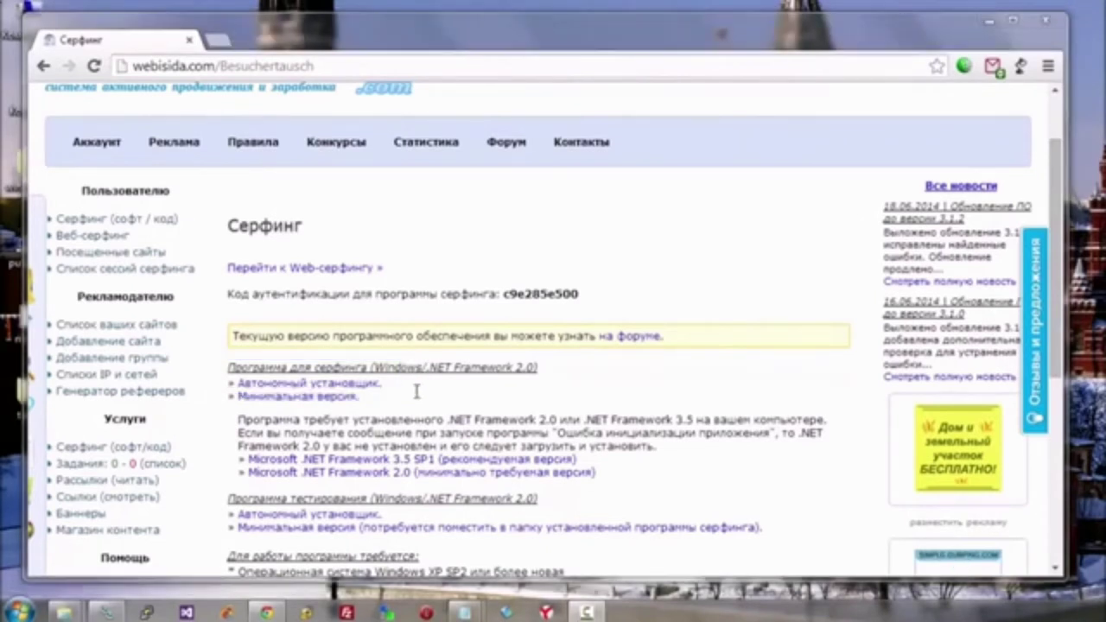
{"action": "left_click", "coordinate": [321, 383]}
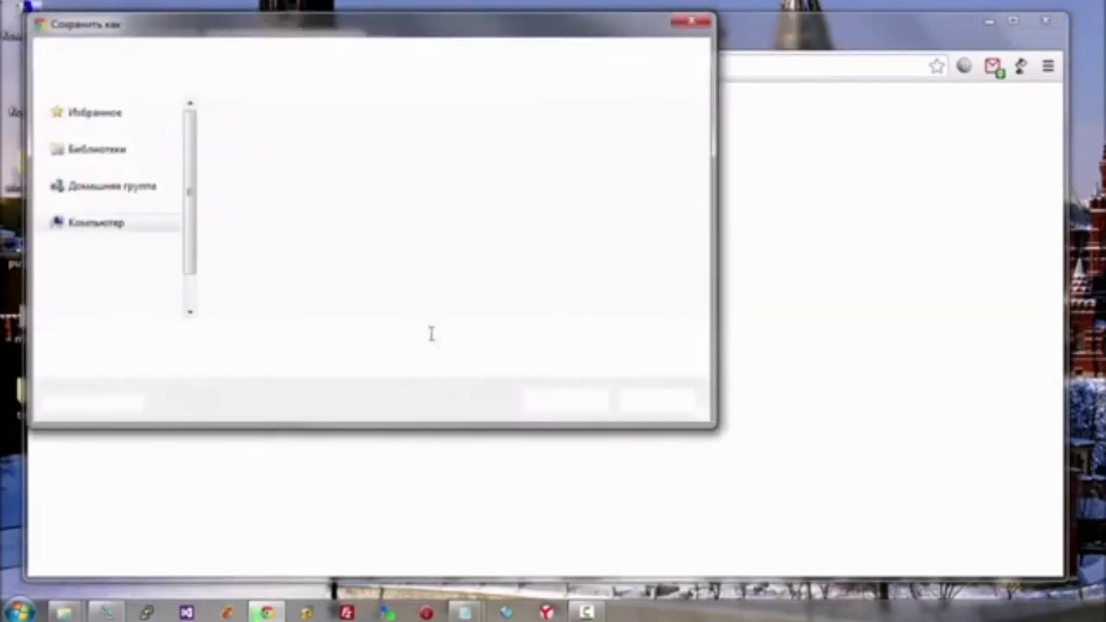
{"action": "left_click", "coordinate": [559, 399]}
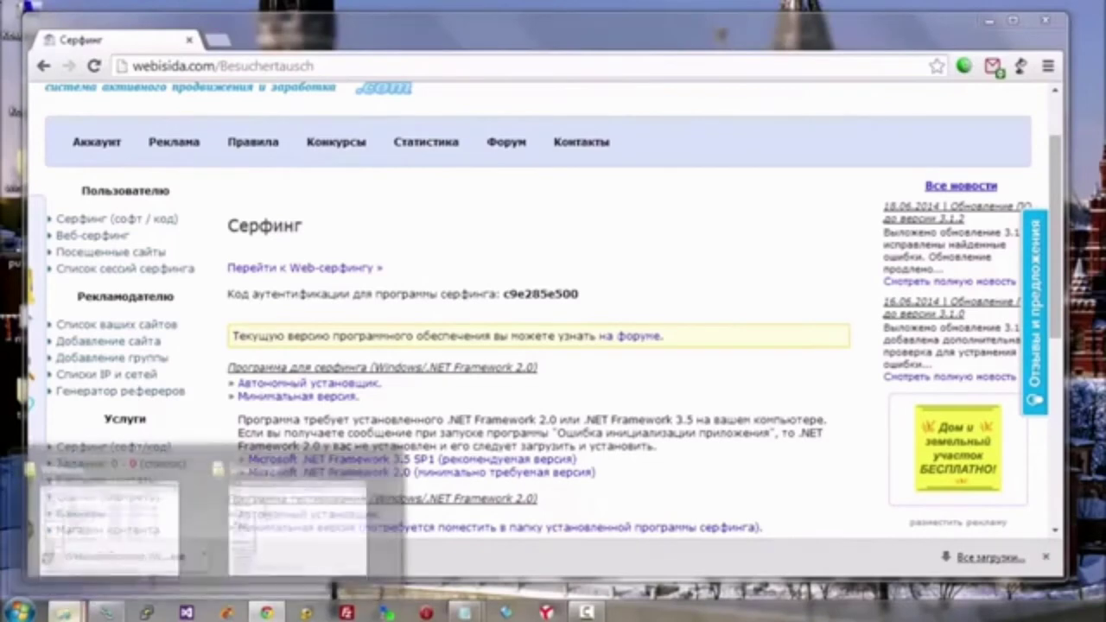
Run Webisida.Browser.Win32.Setup.exe from the Downloads folder and choose Russian as the installation language
{"action": "left_click", "coordinate": [289, 536]}
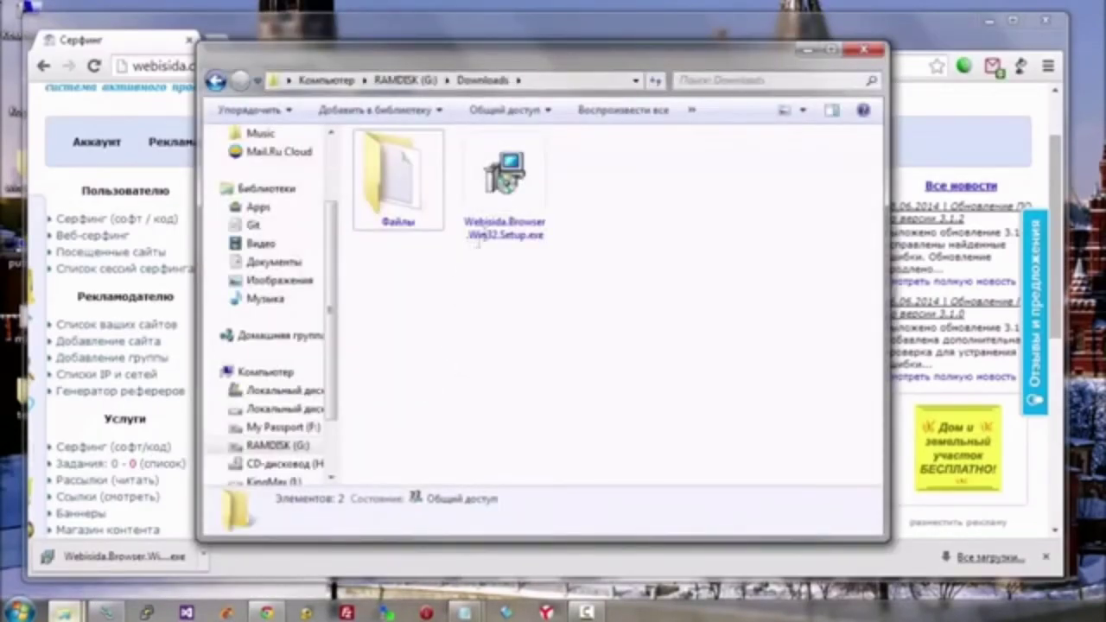
{"action": "mouse_move", "coordinate": [490, 216]}
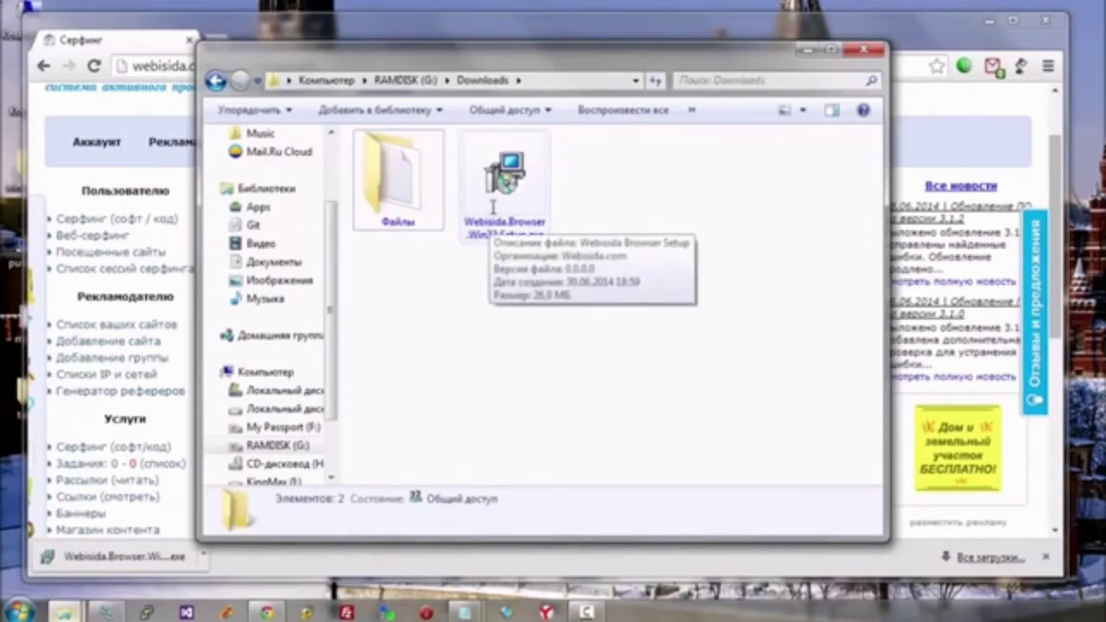
{"action": "double_click", "coordinate": [494, 206]}
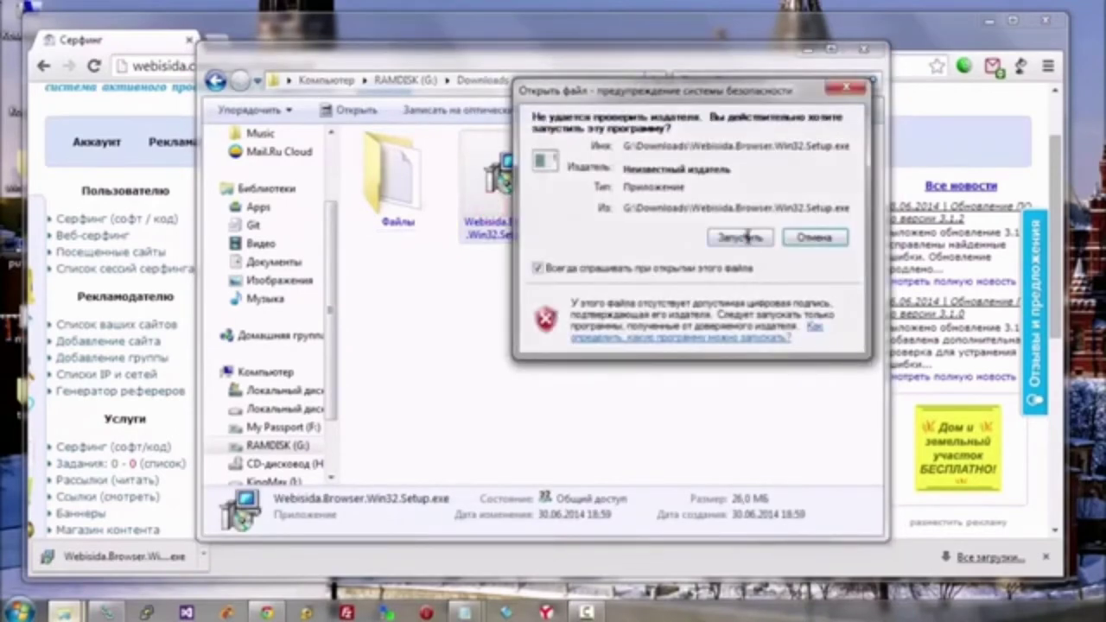
{"action": "left_click", "coordinate": [741, 237]}
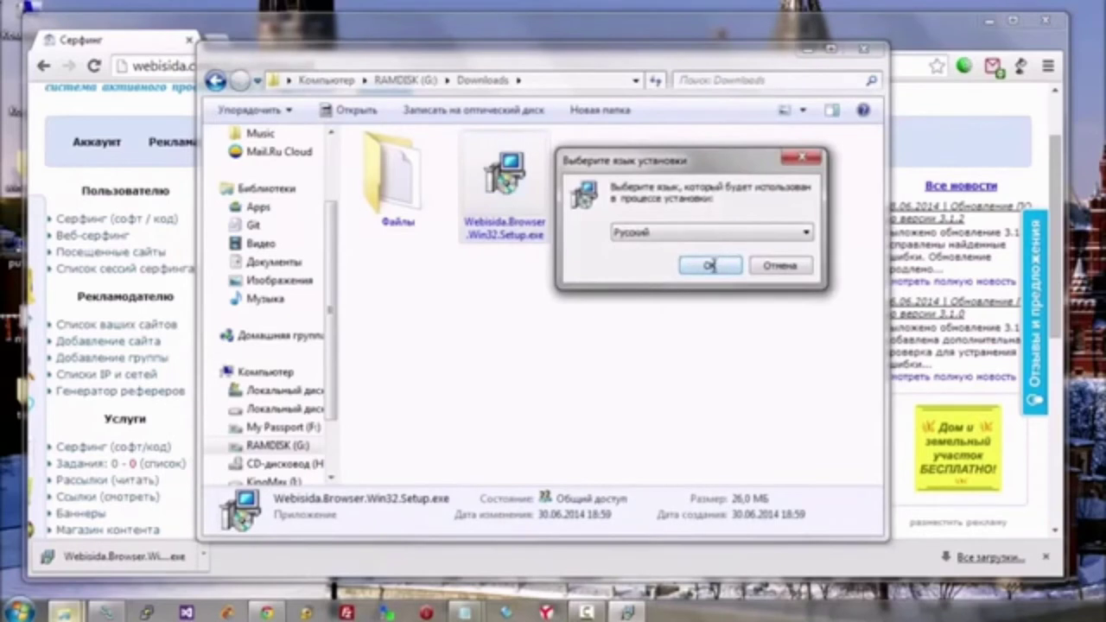
{"action": "left_click", "coordinate": [708, 265]}
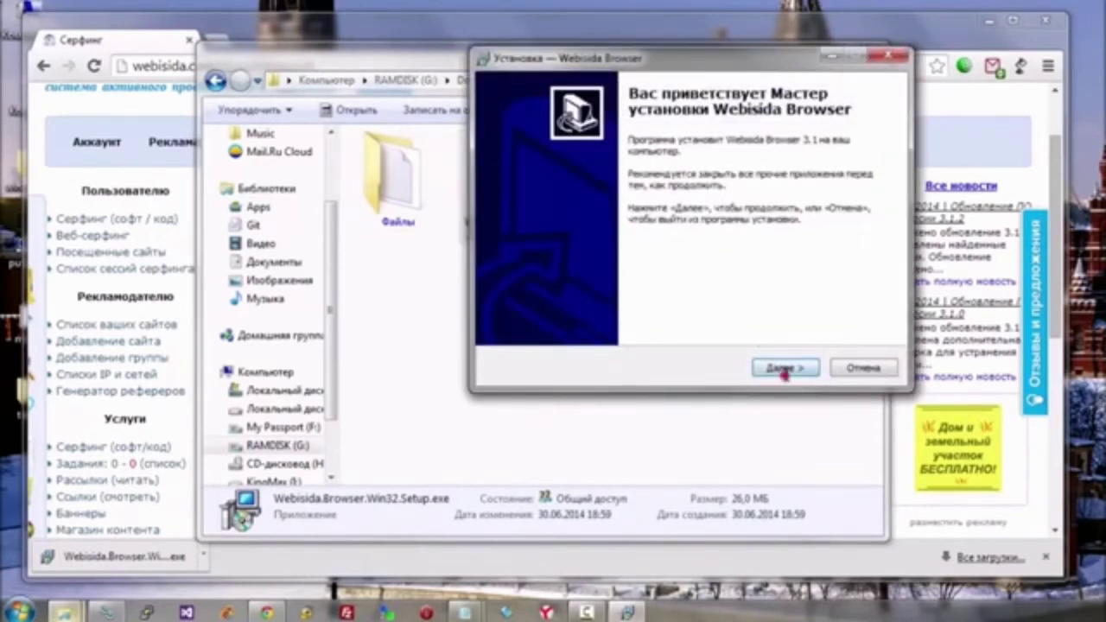
Install Webisida Browser with the default options and finish the wizard with the program set to launch
{"action": "left_click", "coordinate": [782, 369]}
{"action": "left_click", "coordinate": [782, 369]}
{"action": "left_click", "coordinate": [787, 370]}
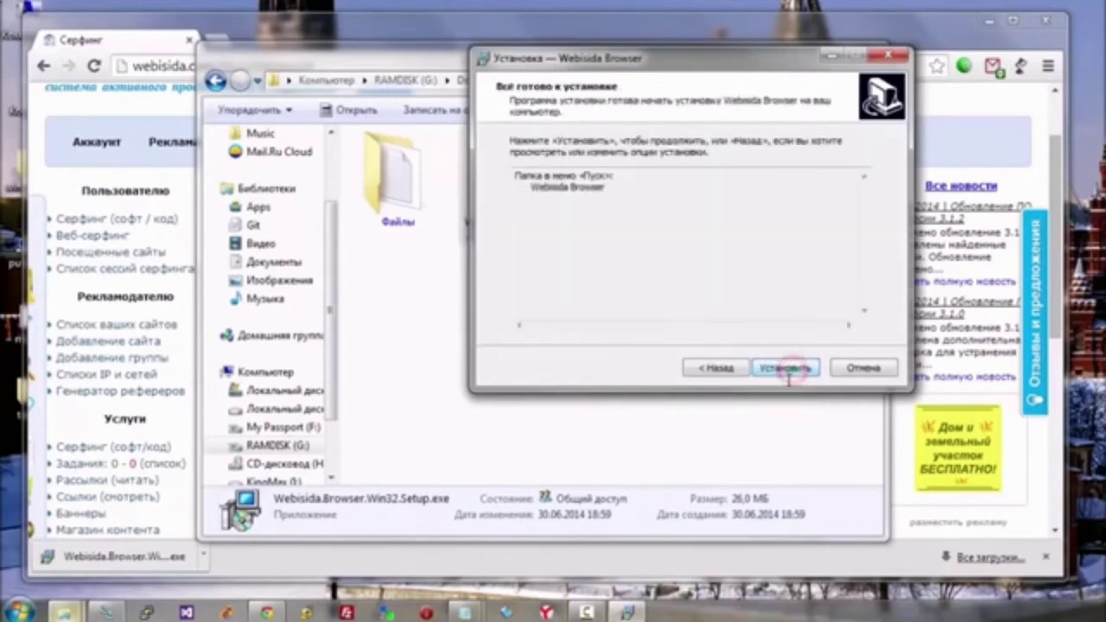
{"action": "left_click", "coordinate": [786, 369]}
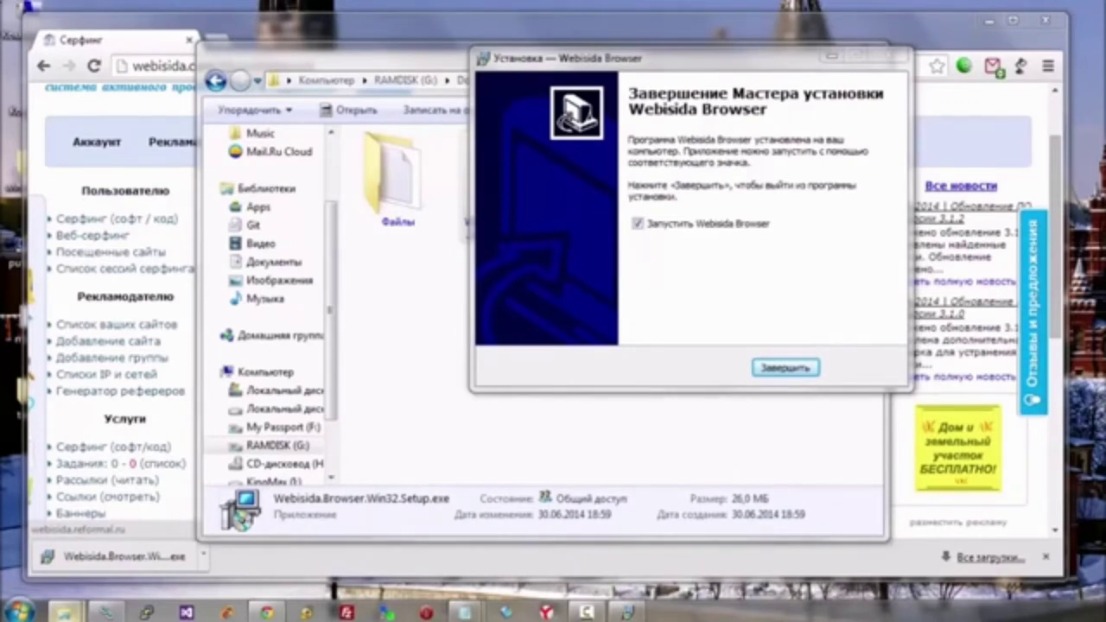
{"action": "left_click", "coordinate": [782, 369]}
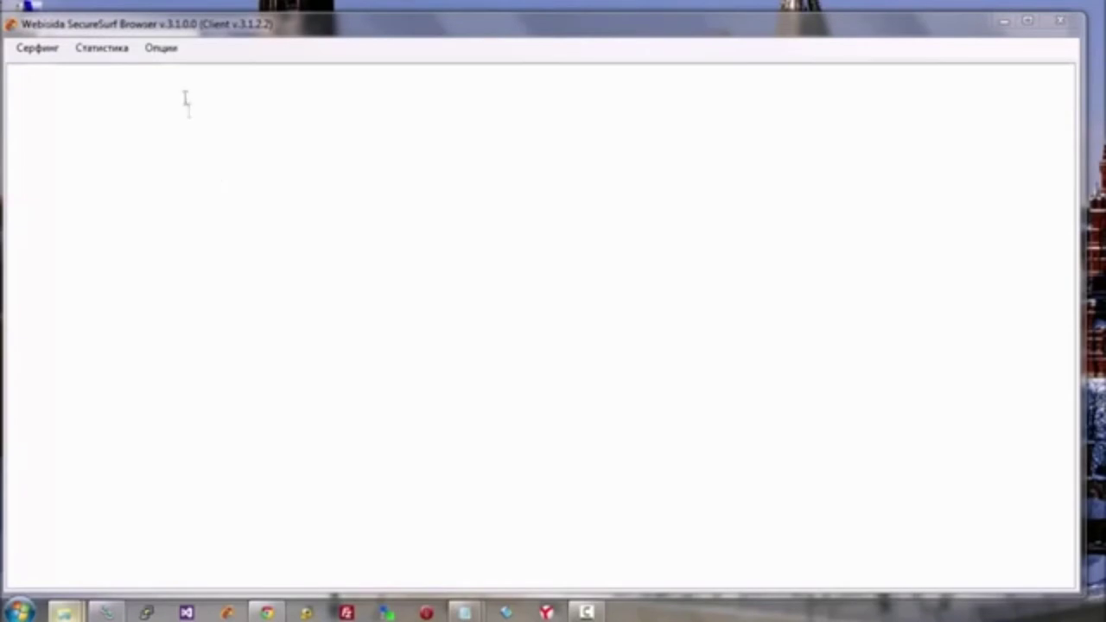
Open the authentication settings of Webisida SecureSurf Browser and enter support as the user login
{"action": "left_click", "coordinate": [172, 48]}
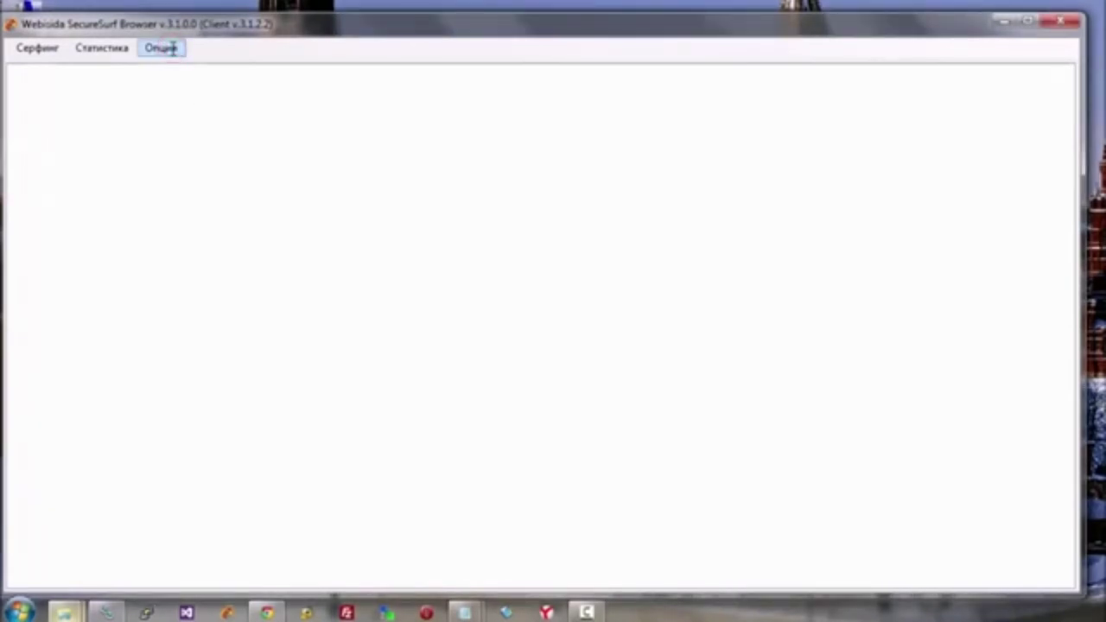
{"action": "left_click", "coordinate": [163, 49]}
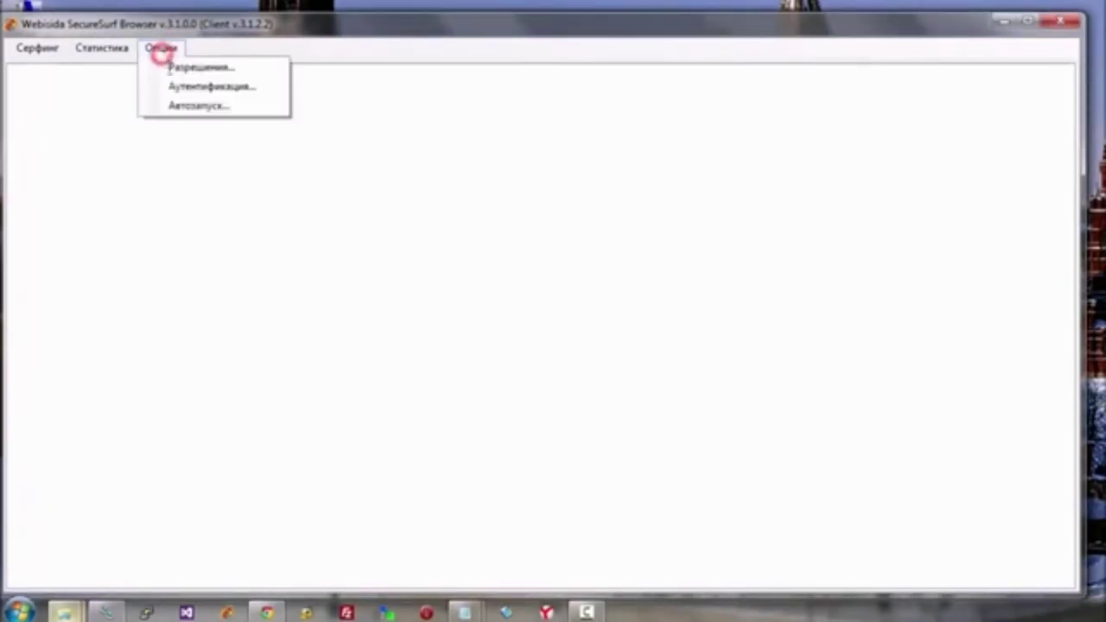
{"action": "left_click", "coordinate": [172, 85]}
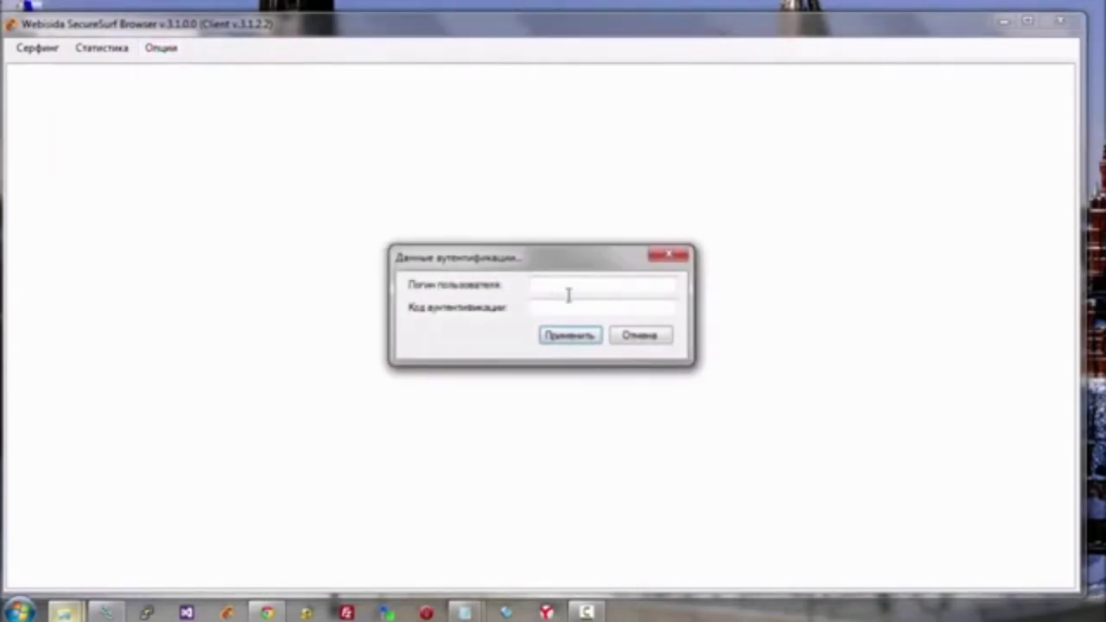
{"action": "left_click", "coordinate": [568, 283]}
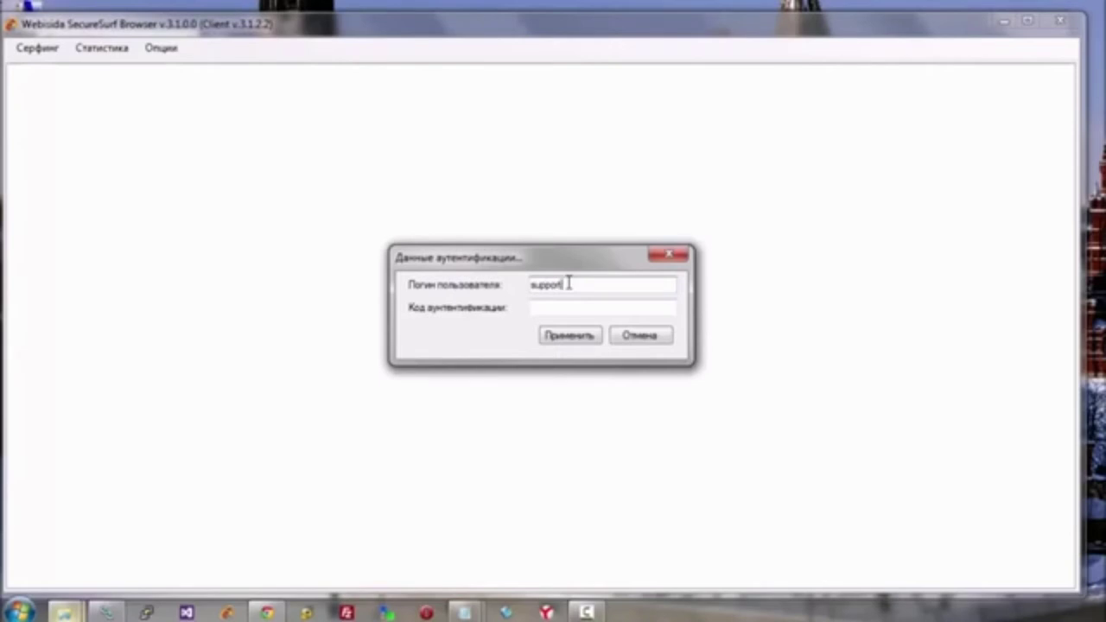
{"action": "type", "text": "support"}
Switch to Chrome, open the surfing program's authentication code from the account page and copy the code
{"action": "left_click", "coordinate": [267, 611]}
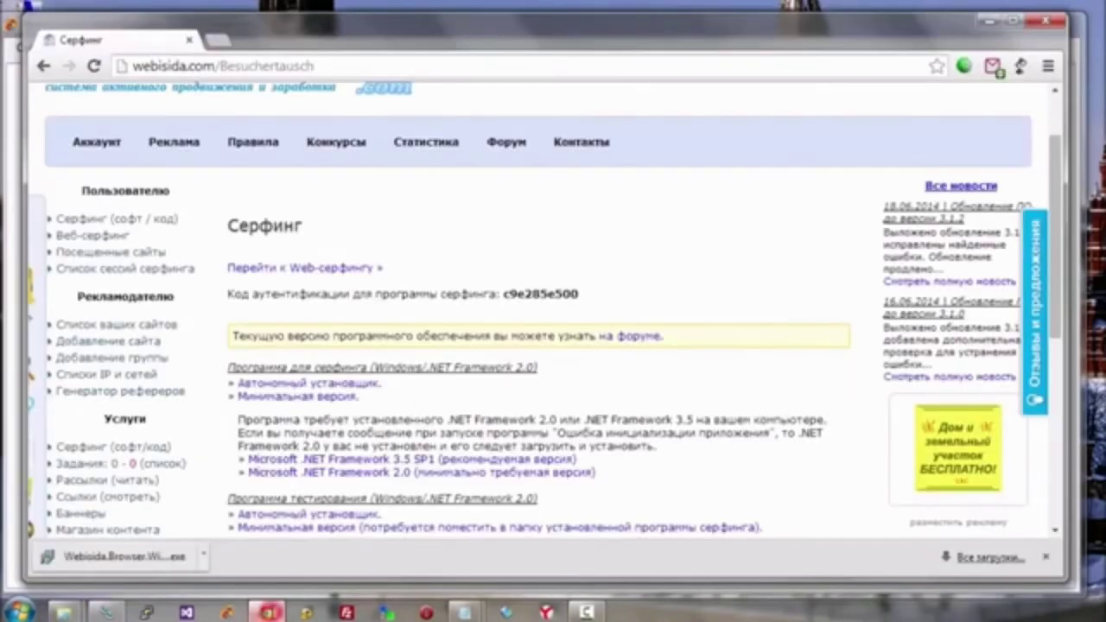
{"action": "left_click", "coordinate": [89, 141]}
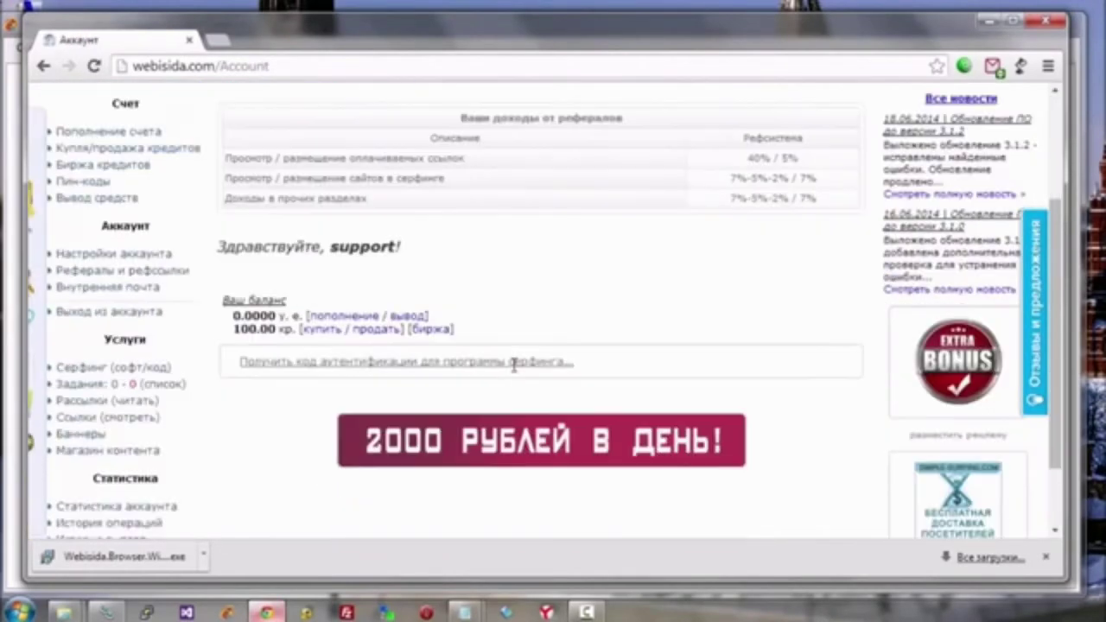
{"action": "scroll", "coordinate": [501, 359], "scroll_direction": "down", "scroll_amount": 2}
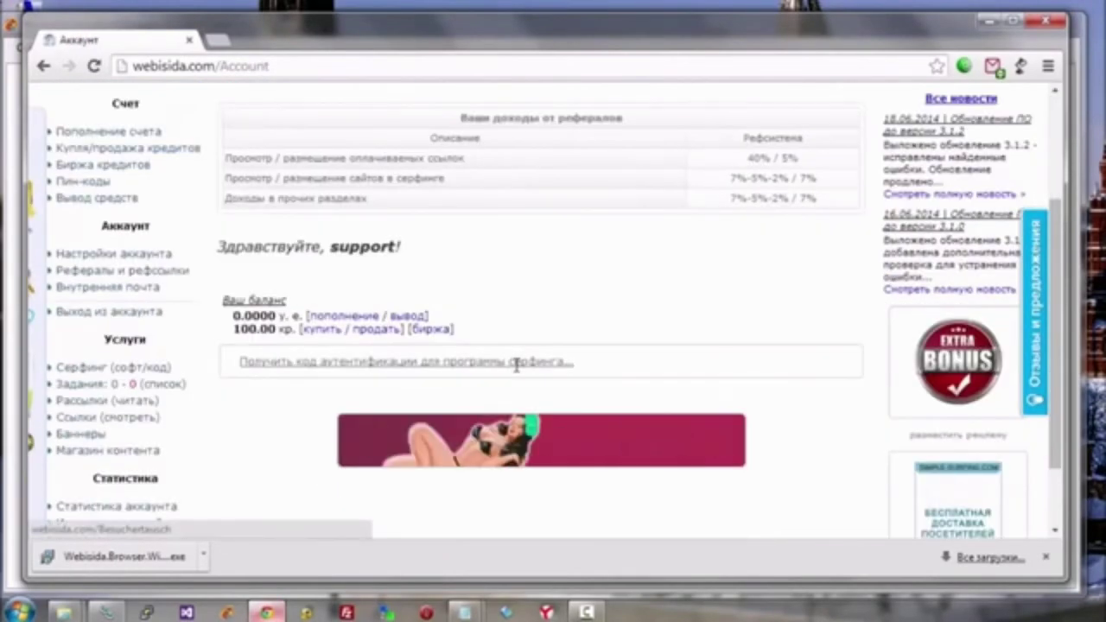
{"action": "left_click", "coordinate": [516, 363]}
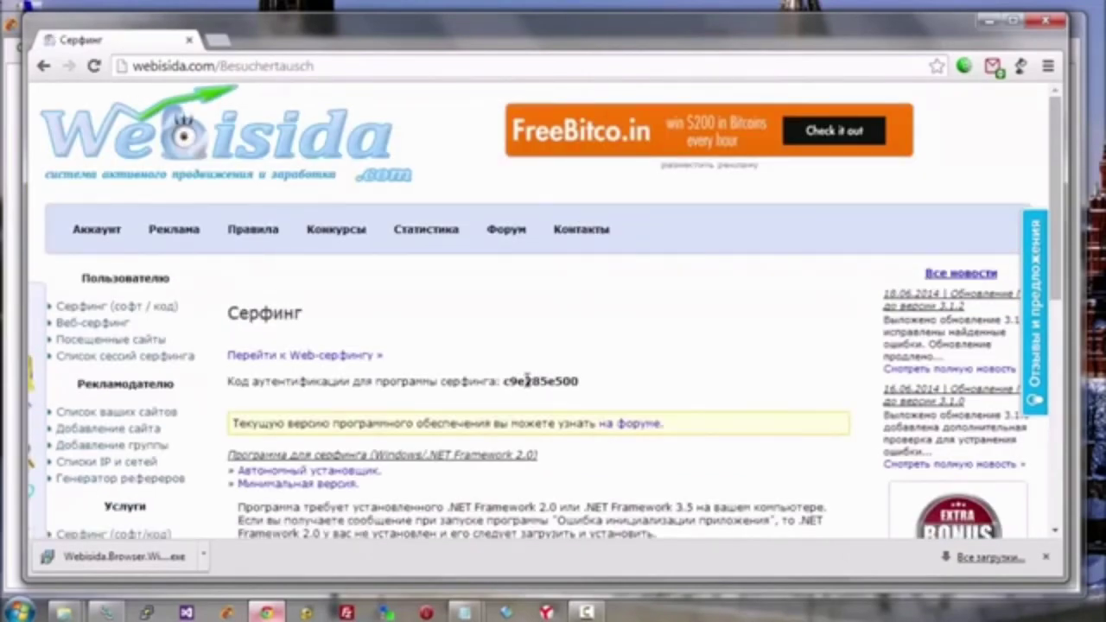
{"action": "double_click", "coordinate": [522, 378]}
{"action": "right_click", "coordinate": [523, 381]}
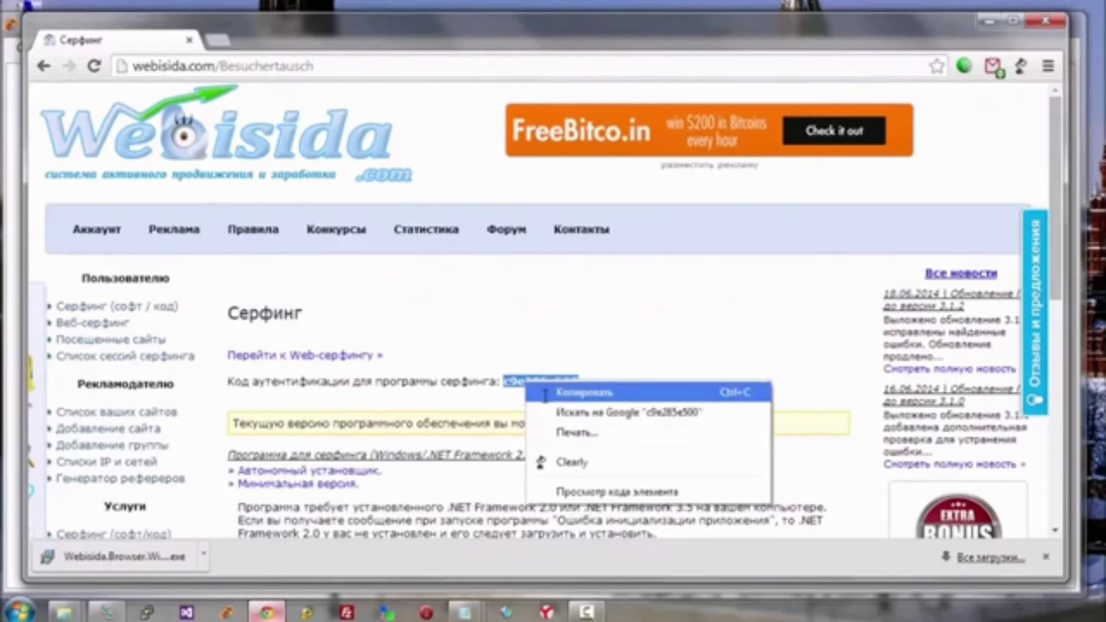
{"action": "left_click", "coordinate": [542, 393]}
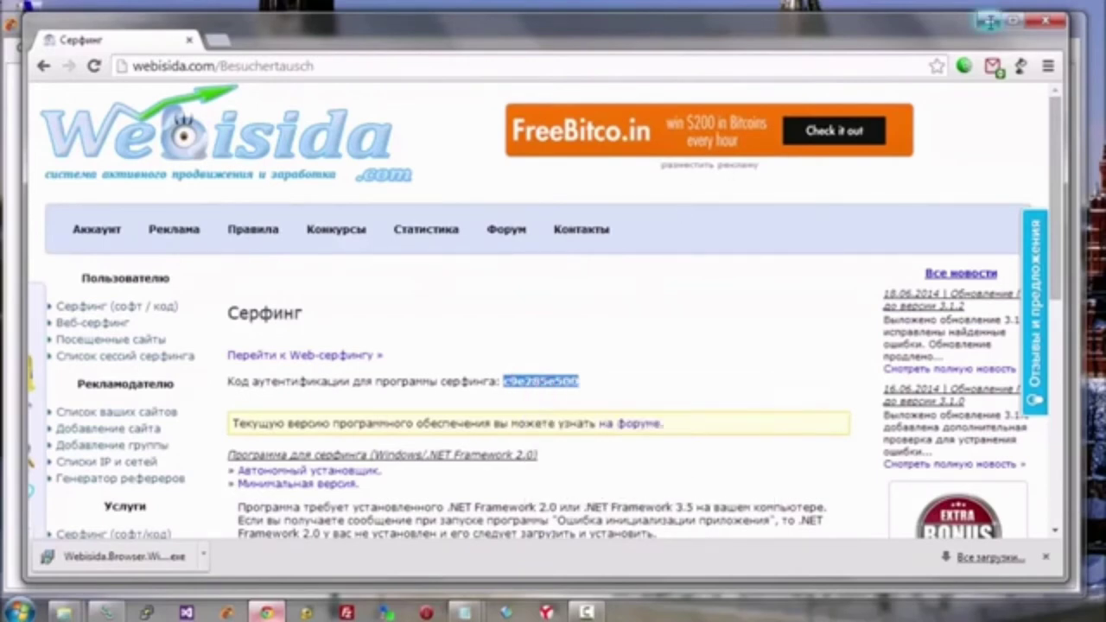
Return to Webisida SecureSurf Browser, paste the authentication code into its field and apply the authentication data
{"action": "left_click", "coordinate": [987, 20]}
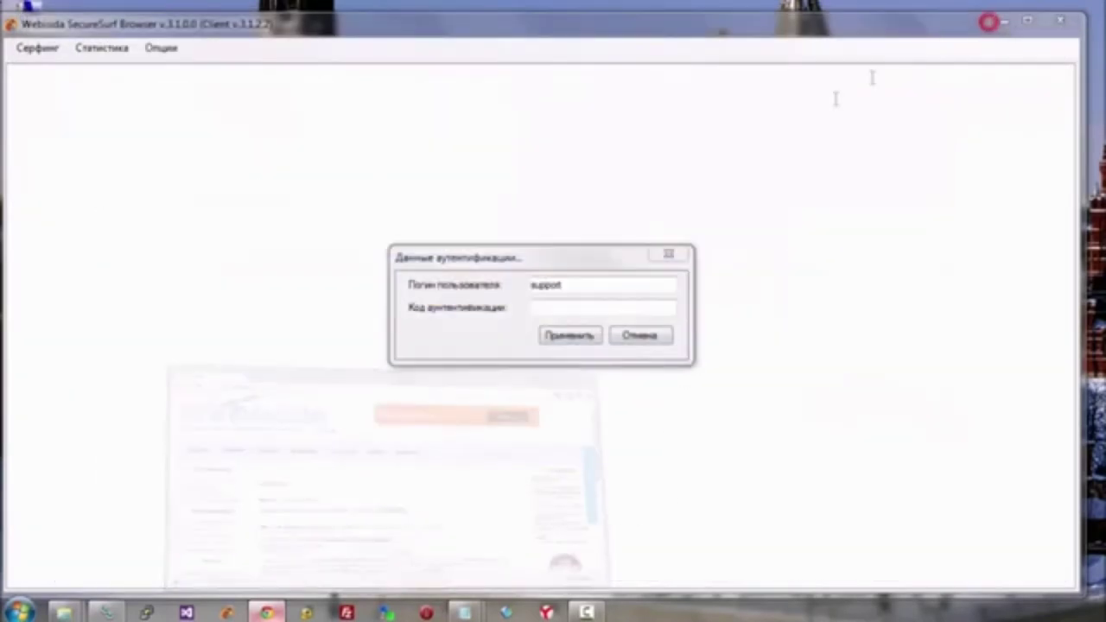
{"action": "right_click", "coordinate": [551, 303]}
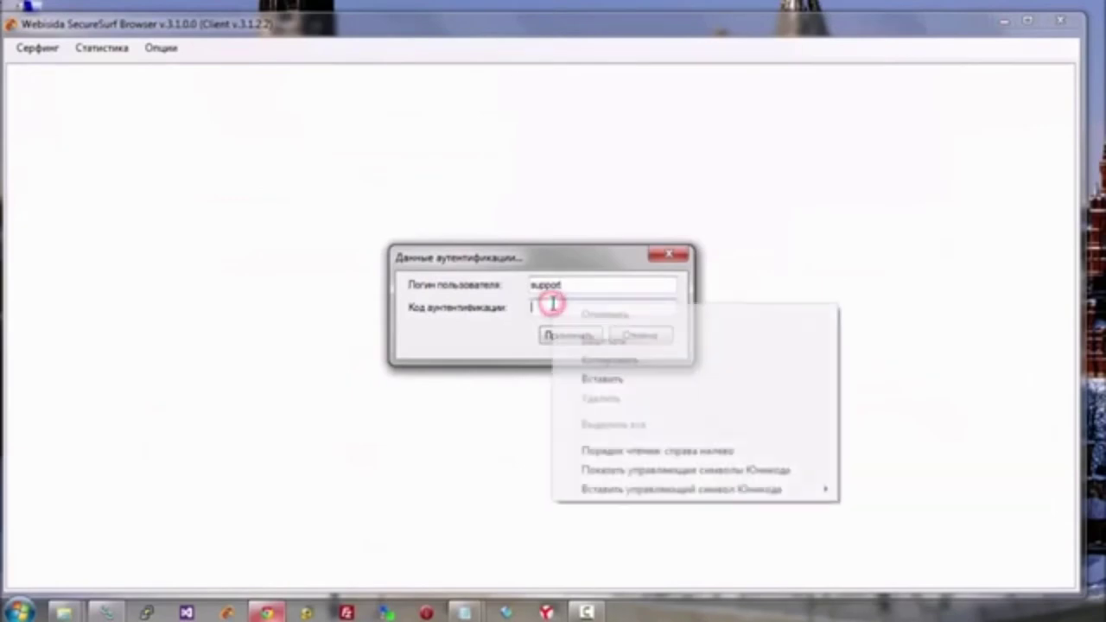
{"action": "left_click", "coordinate": [568, 376]}
{"action": "left_click", "coordinate": [570, 334]}
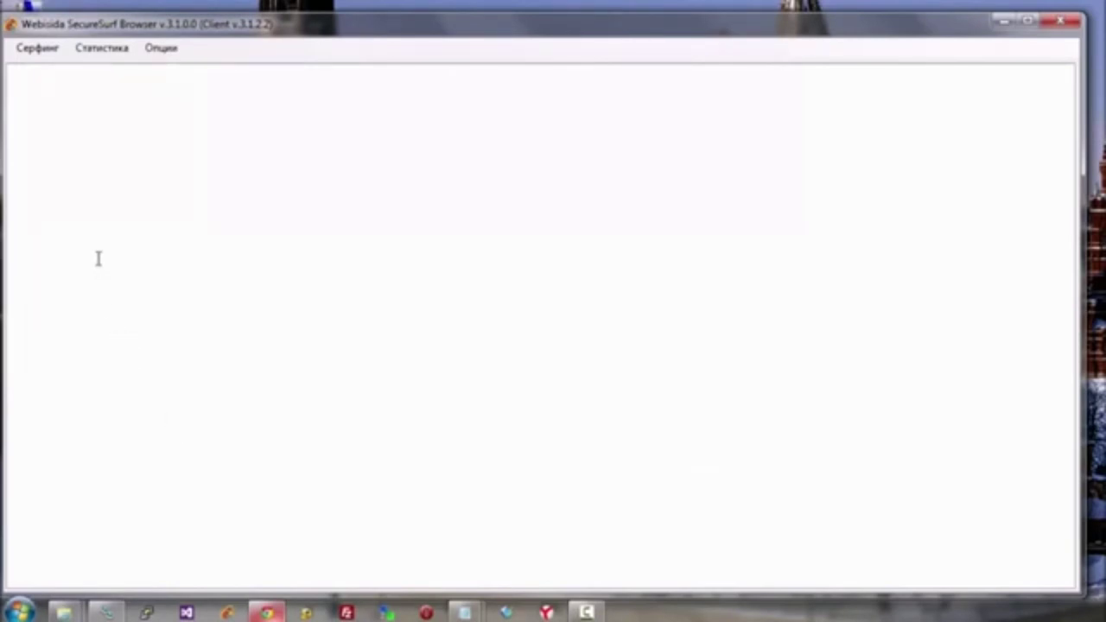
Start automatic surfing and stop the running session
{"action": "left_click", "coordinate": [41, 50]}
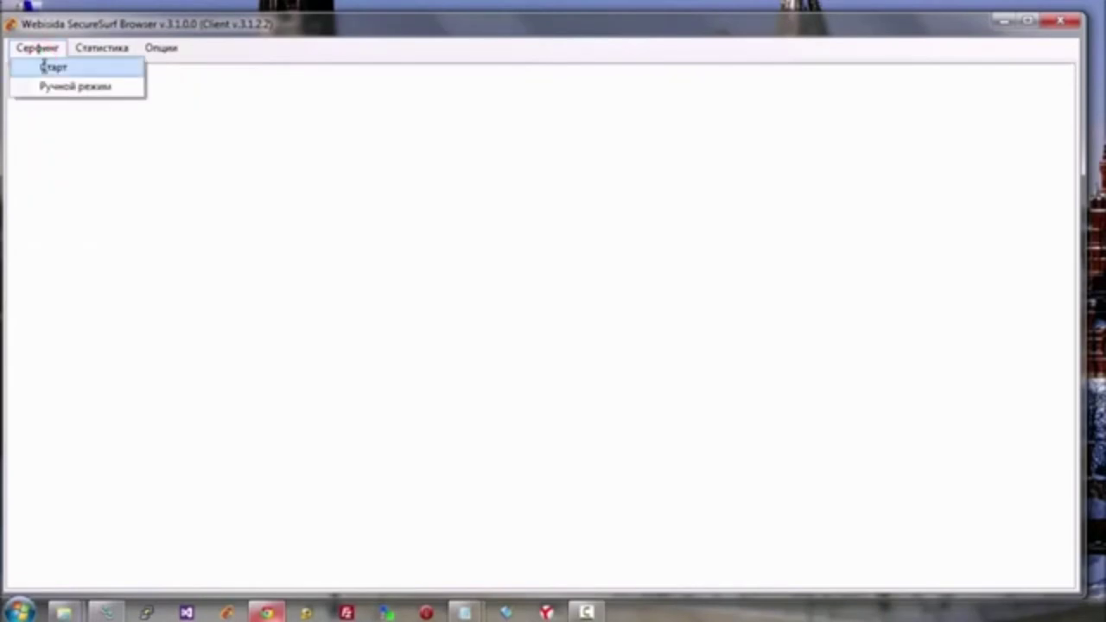
{"action": "left_click", "coordinate": [43, 66]}
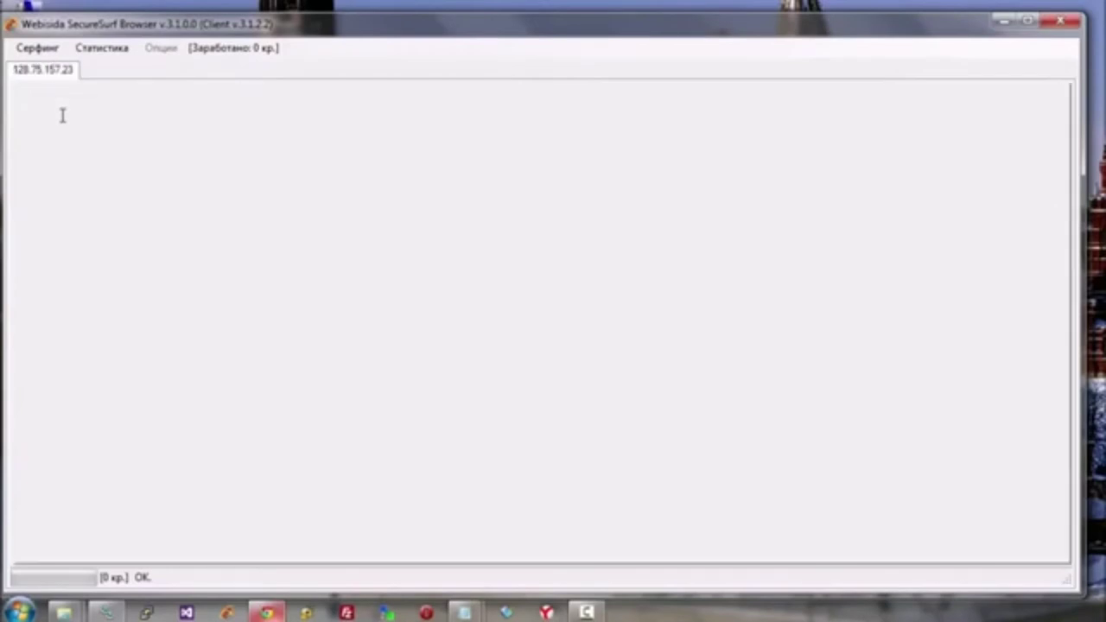
{"action": "left_click", "coordinate": [39, 48]}
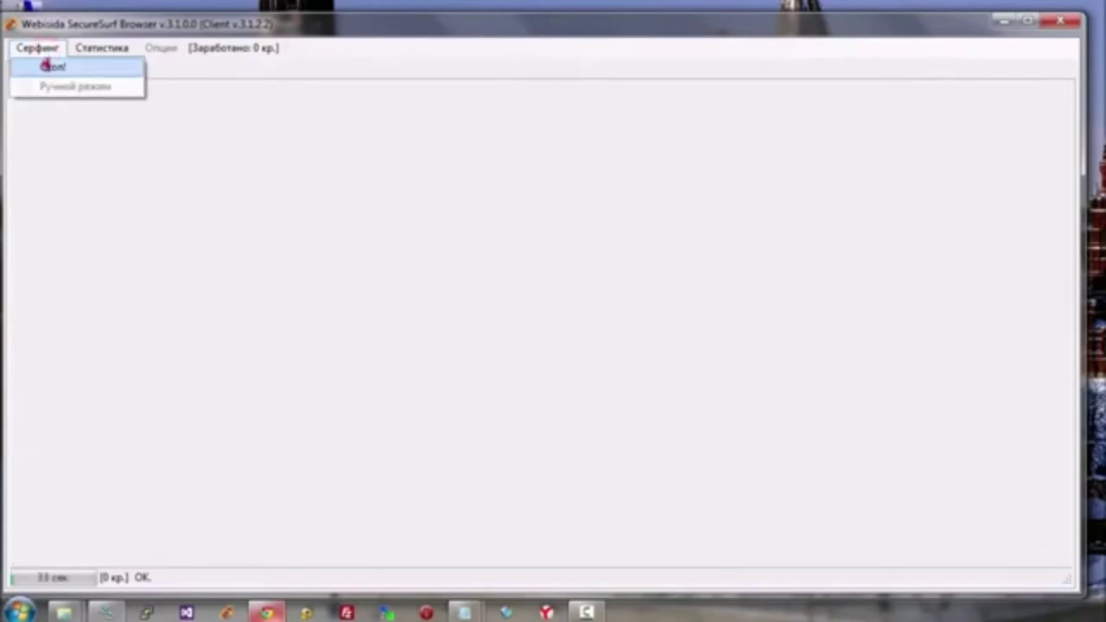
{"action": "left_click", "coordinate": [50, 65]}
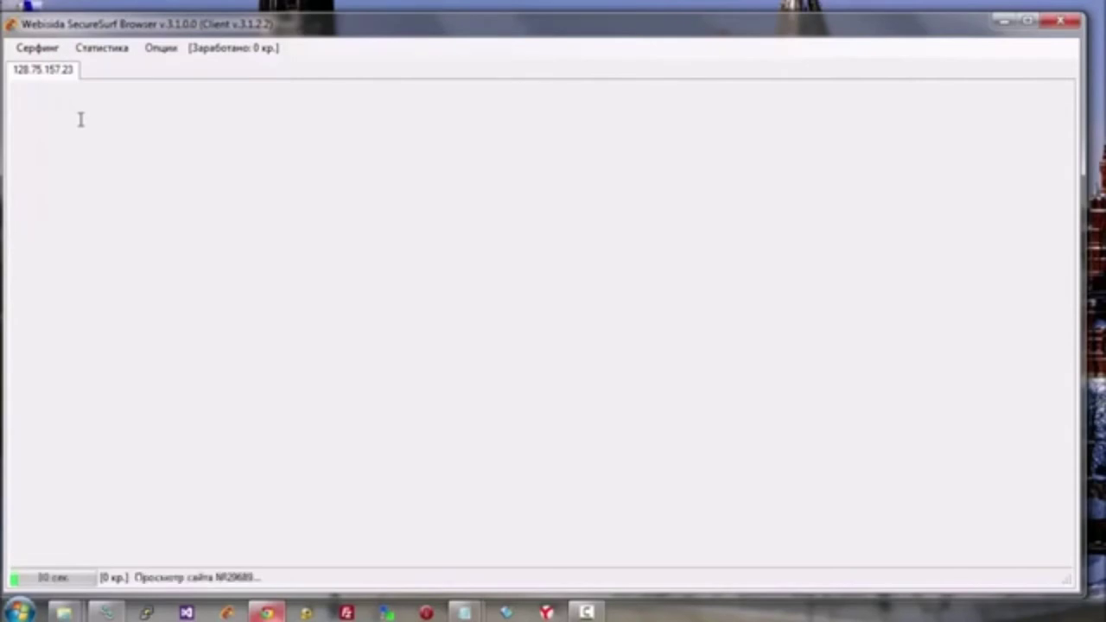
{"action": "left_click", "coordinate": [57, 48]}
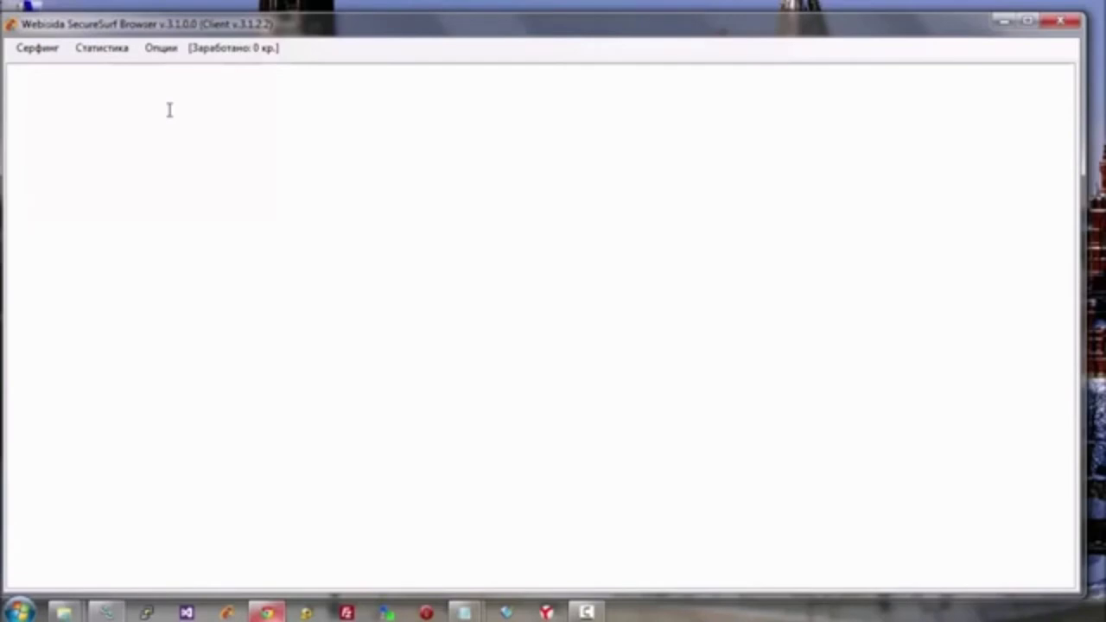
Open the permissions settings and review the allowed site types: adult content, media, hidden content, PDF and frames, and redirects
{"action": "left_click", "coordinate": [162, 48]}
{"action": "left_click", "coordinate": [173, 66]}
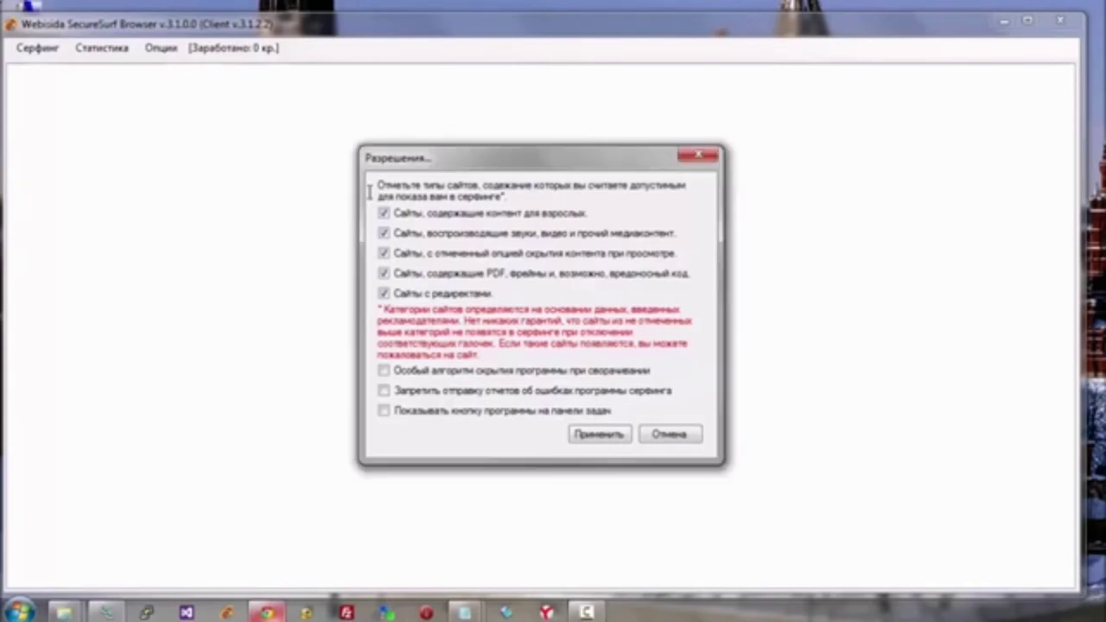
{"action": "left_click_drag", "start_coordinate": [367, 192], "coordinate": [599, 227]}
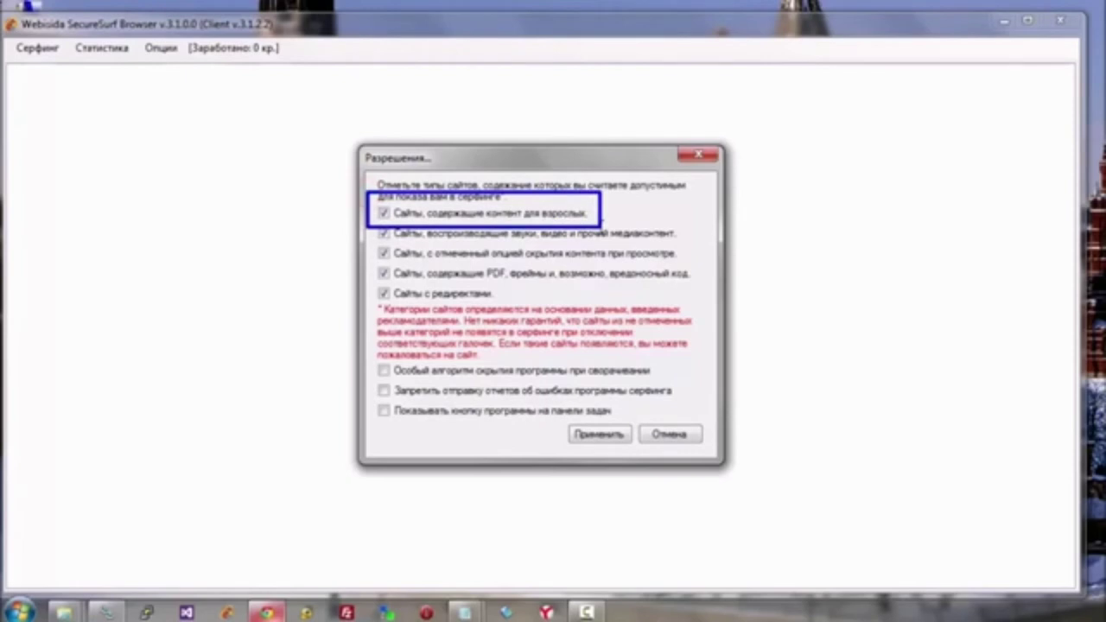
{"action": "key", "text": "Escape"}
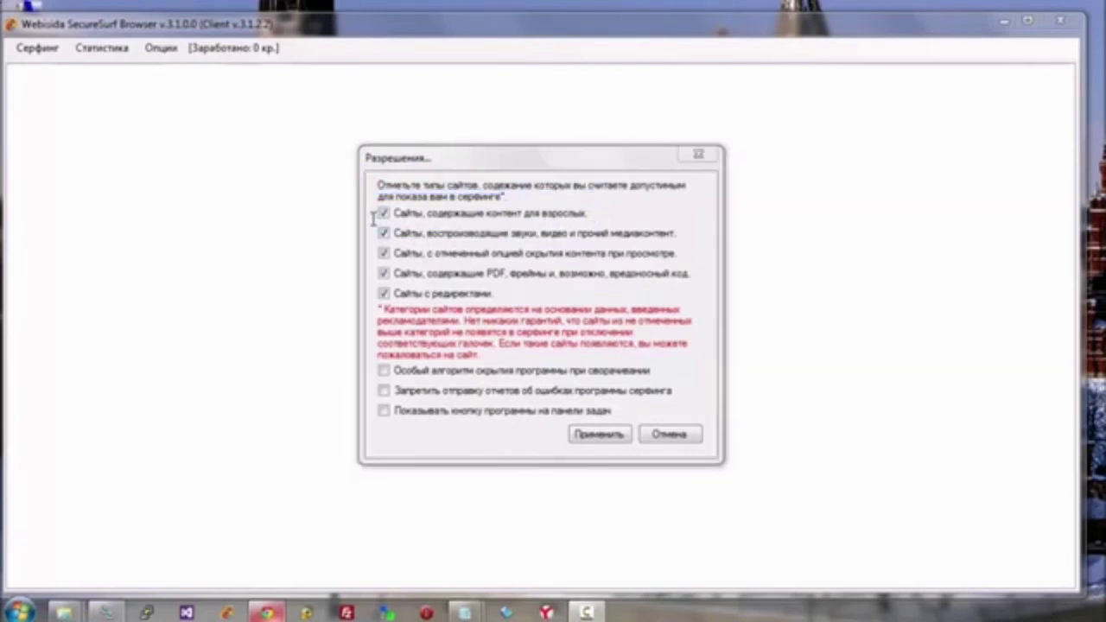
{"action": "mouse_move", "coordinate": [370, 223]}
{"action": "left_mouse_down"}
{"action": "mouse_move", "coordinate": [596, 250]}
{"action": "mouse_move", "coordinate": [687, 247]}
{"action": "left_mouse_up"}
{"action": "mouse_move", "coordinate": [370, 235]}
{"action": "left_mouse_down"}
{"action": "mouse_move", "coordinate": [406, 263]}
{"action": "mouse_move", "coordinate": [685, 270]}
{"action": "left_mouse_up"}
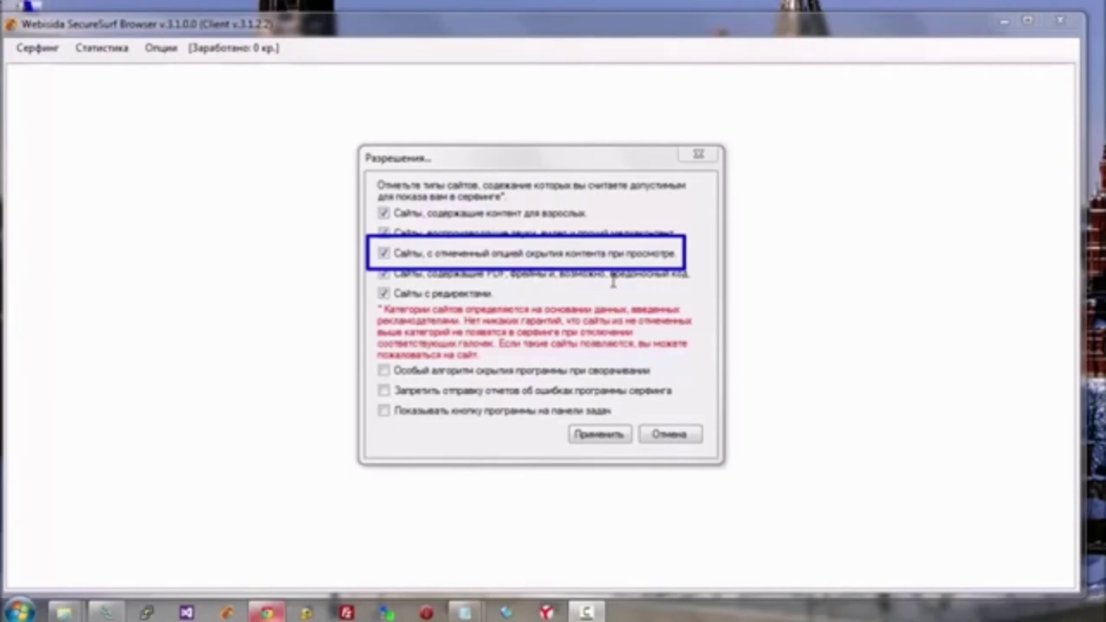
{"action": "key", "text": "Escape"}
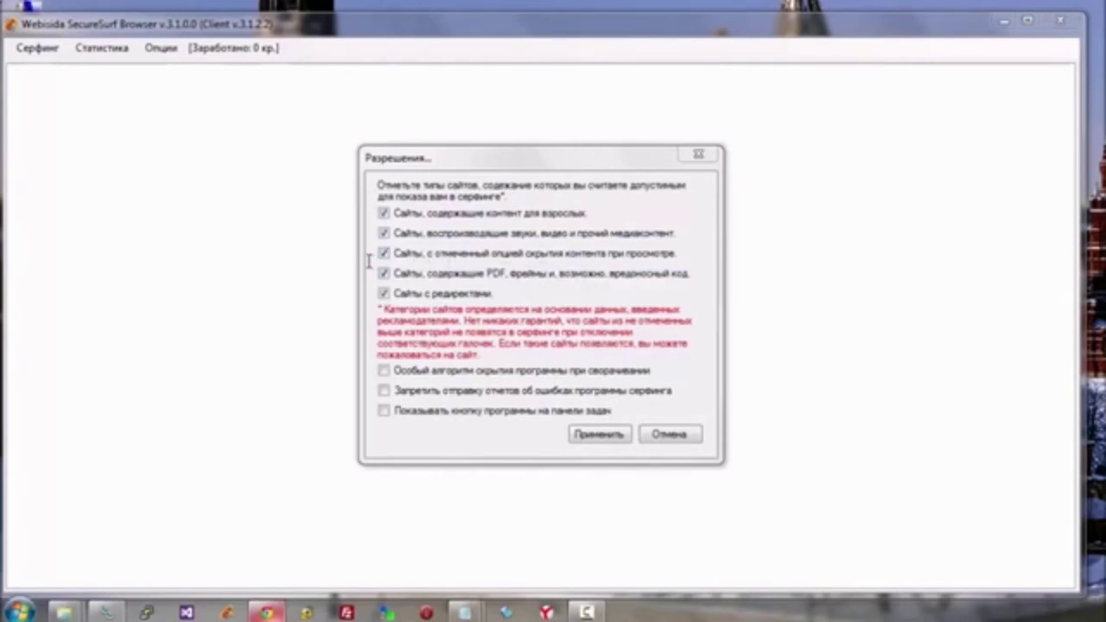
{"action": "left_click_drag", "start_coordinate": [364, 259], "coordinate": [708, 287]}
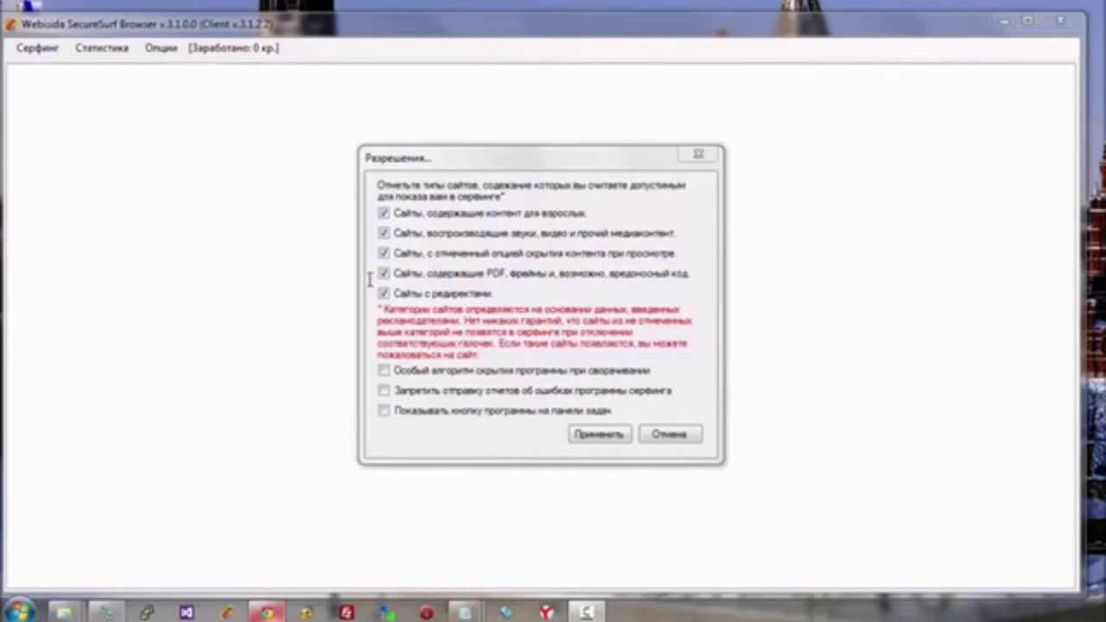
{"action": "mouse_move", "coordinate": [369, 278]}
{"action": "left_mouse_down"}
{"action": "mouse_move", "coordinate": [385, 295]}
{"action": "mouse_move", "coordinate": [506, 310]}
{"action": "left_mouse_up"}
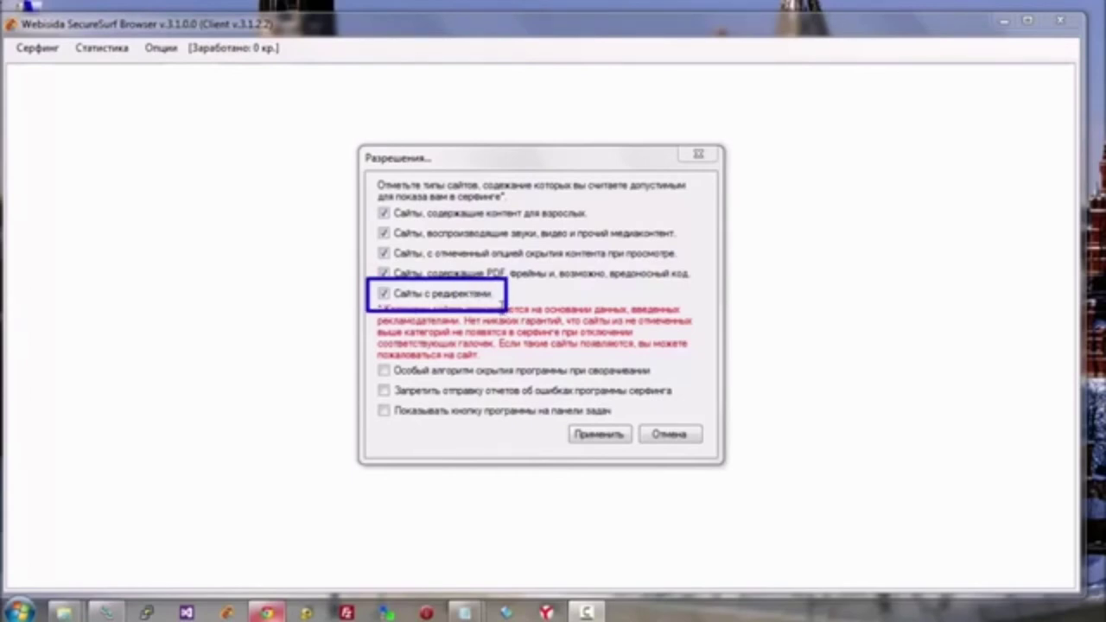
{"action": "key", "text": "Escape"}
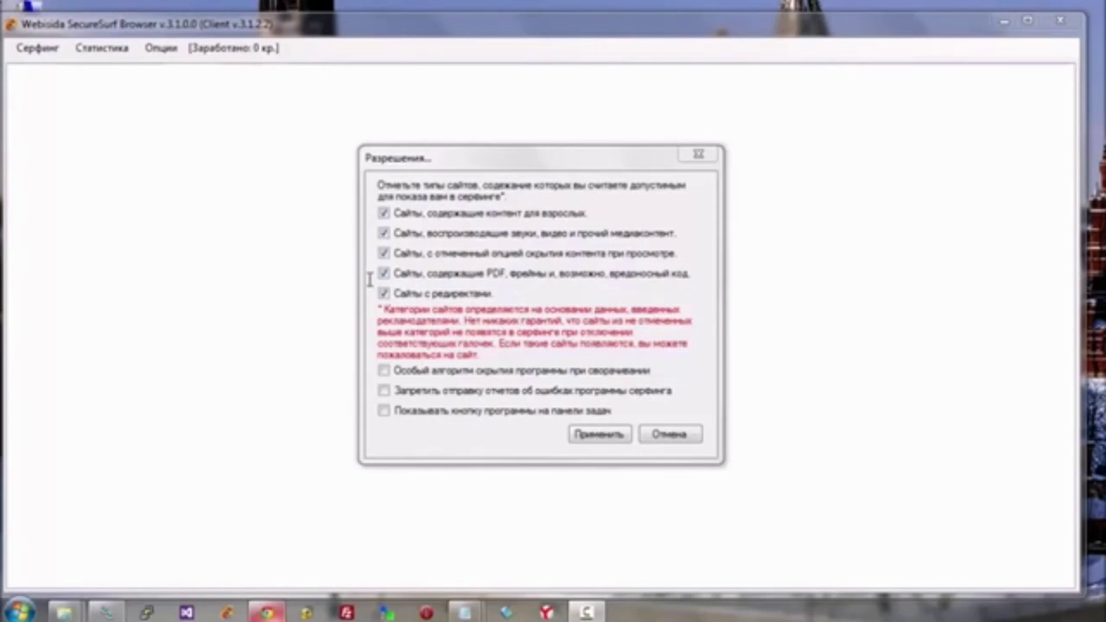
{"action": "left_click_drag", "start_coordinate": [367, 279], "coordinate": [506, 309]}
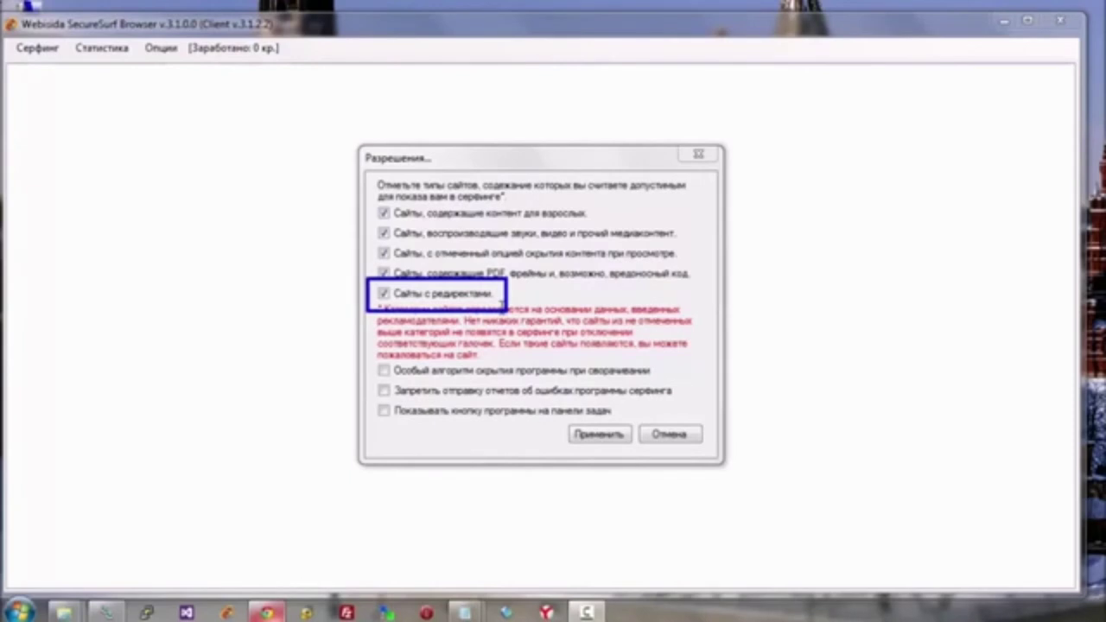
{"action": "key", "text": "Escape"}
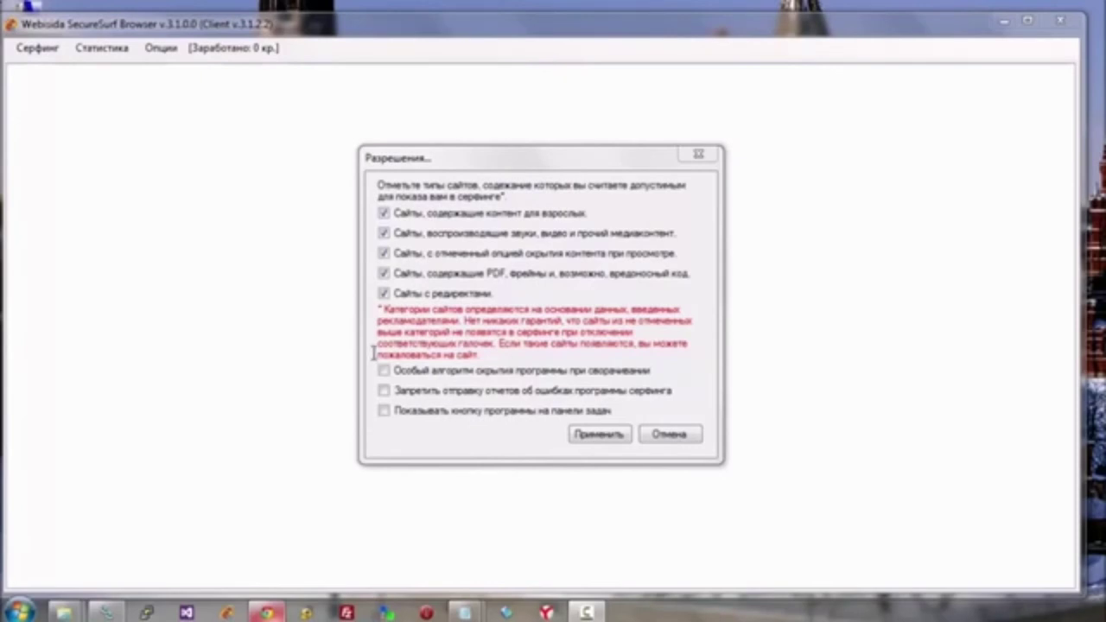
Review the options for hiding when minimized, blocking error reports and showing the taskbar button, and close the permissions dialog without changes
{"action": "mouse_move", "coordinate": [371, 349]}
{"action": "left_mouse_down"}
{"action": "mouse_move", "coordinate": [526, 395]}
{"action": "mouse_move", "coordinate": [676, 387]}
{"action": "left_mouse_up"}
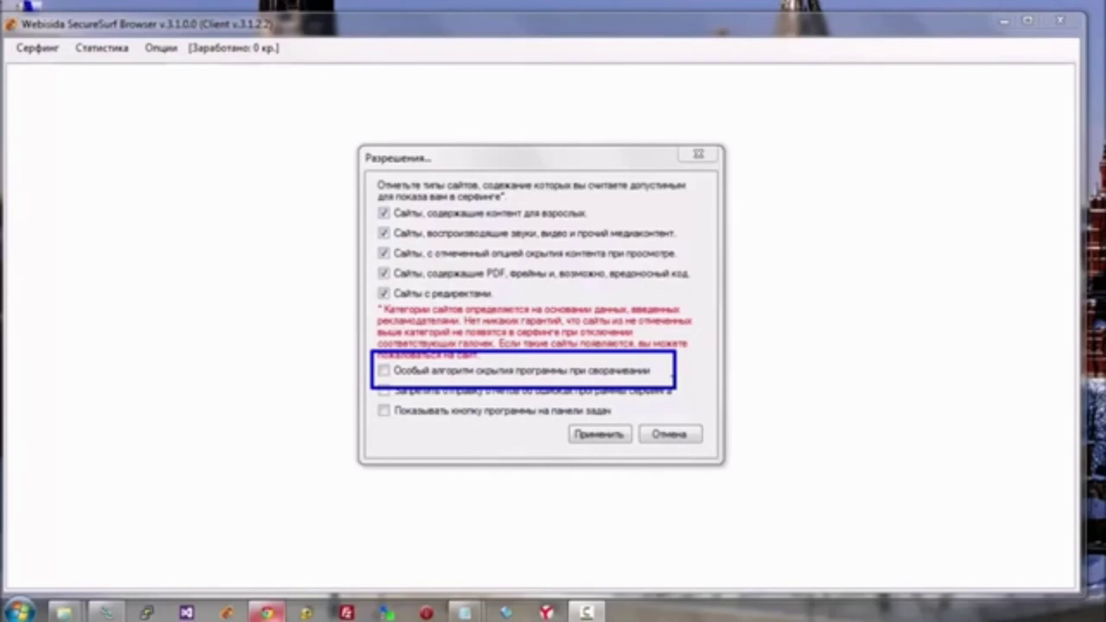
{"action": "key", "text": "Escape"}
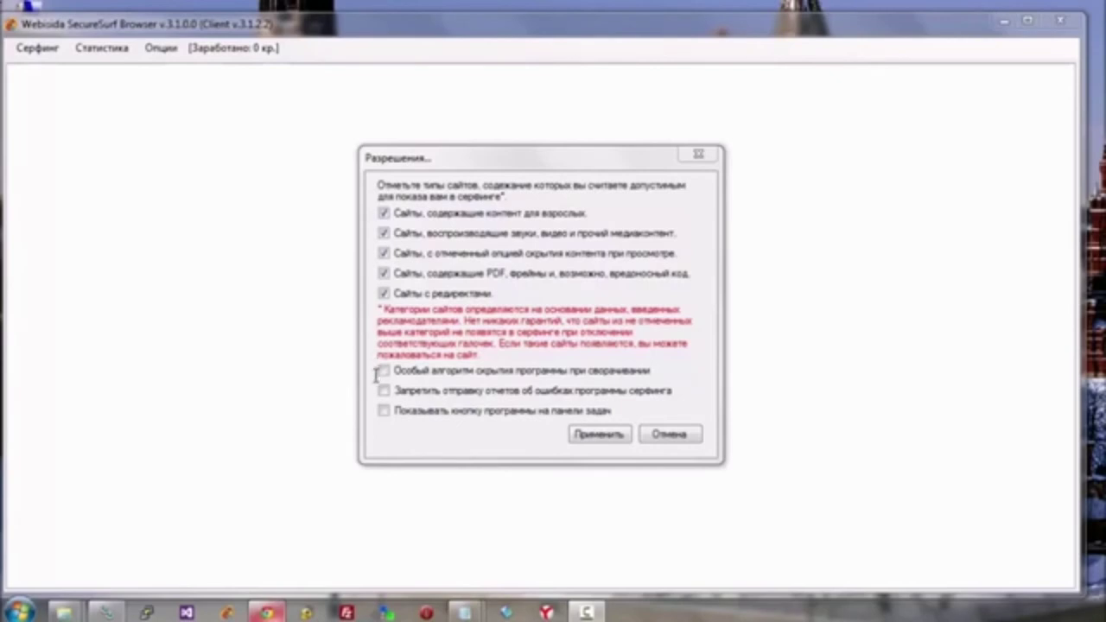
{"action": "left_click", "coordinate": [380, 383]}
{"action": "left_click_drag", "start_coordinate": [425, 400], "coordinate": [680, 406]}
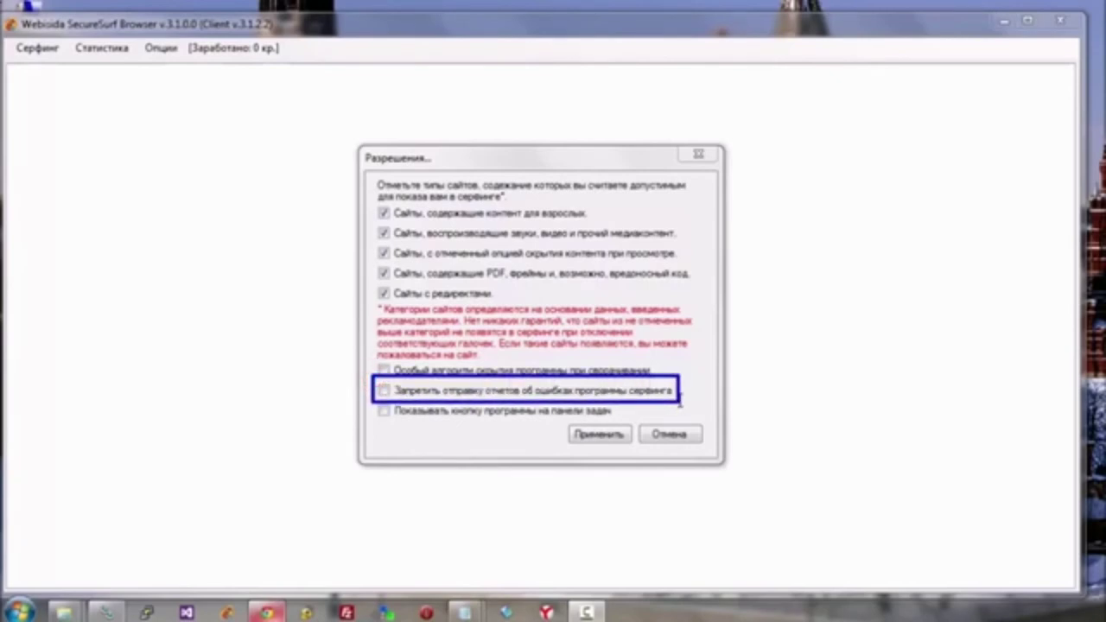
{"action": "left_click", "coordinate": [367, 394]}
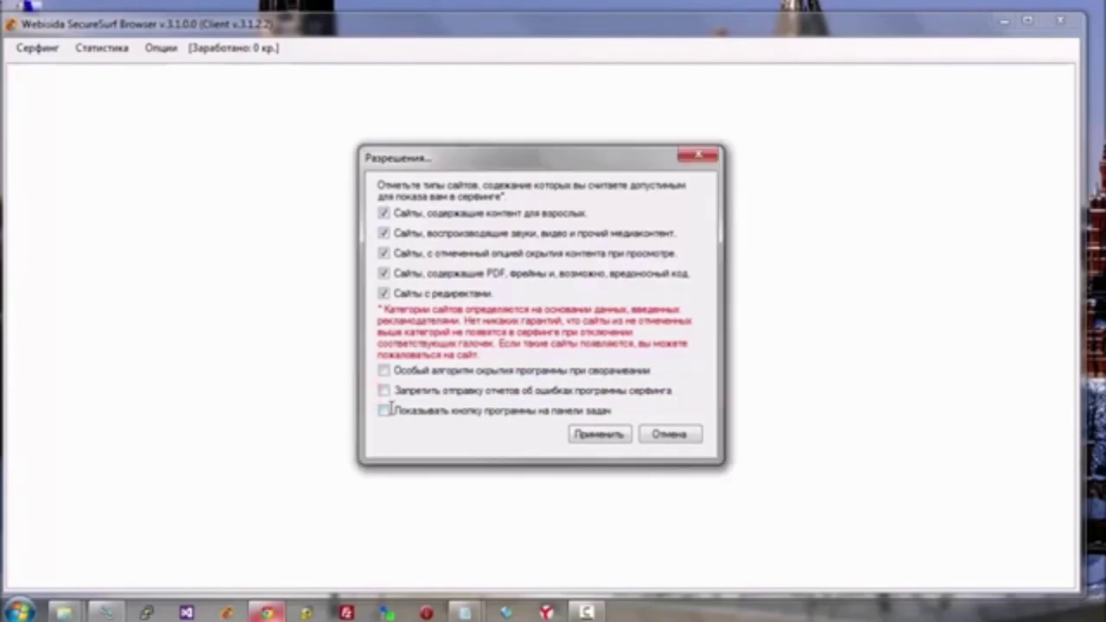
{"action": "left_click", "coordinate": [368, 390]}
{"action": "left_click_drag", "start_coordinate": [474, 419], "coordinate": [615, 420]}
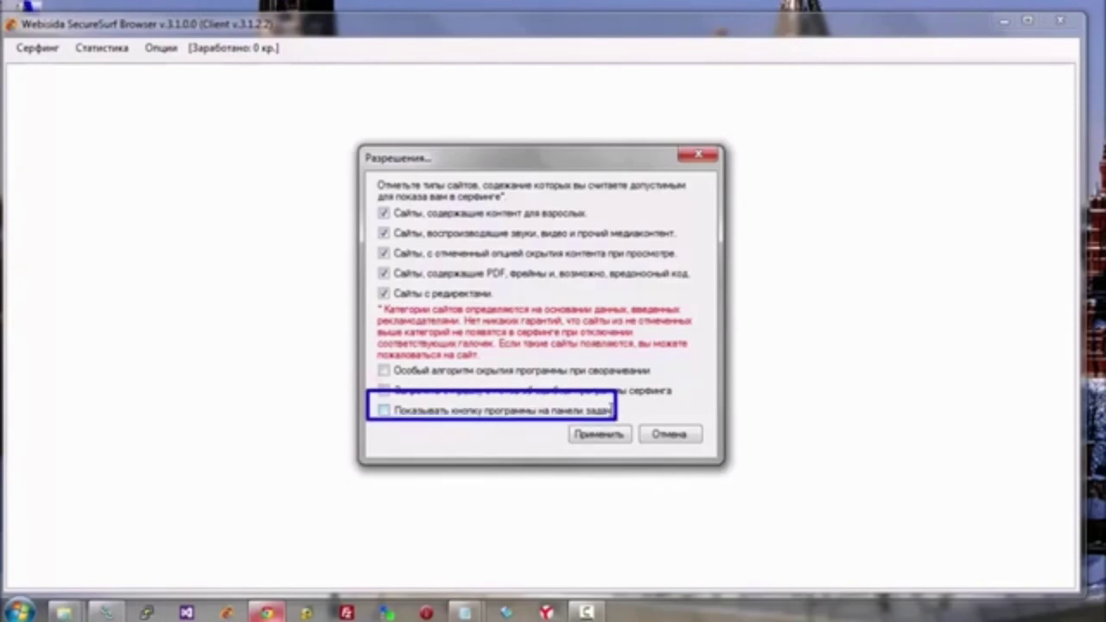
{"action": "key", "text": "Escape"}
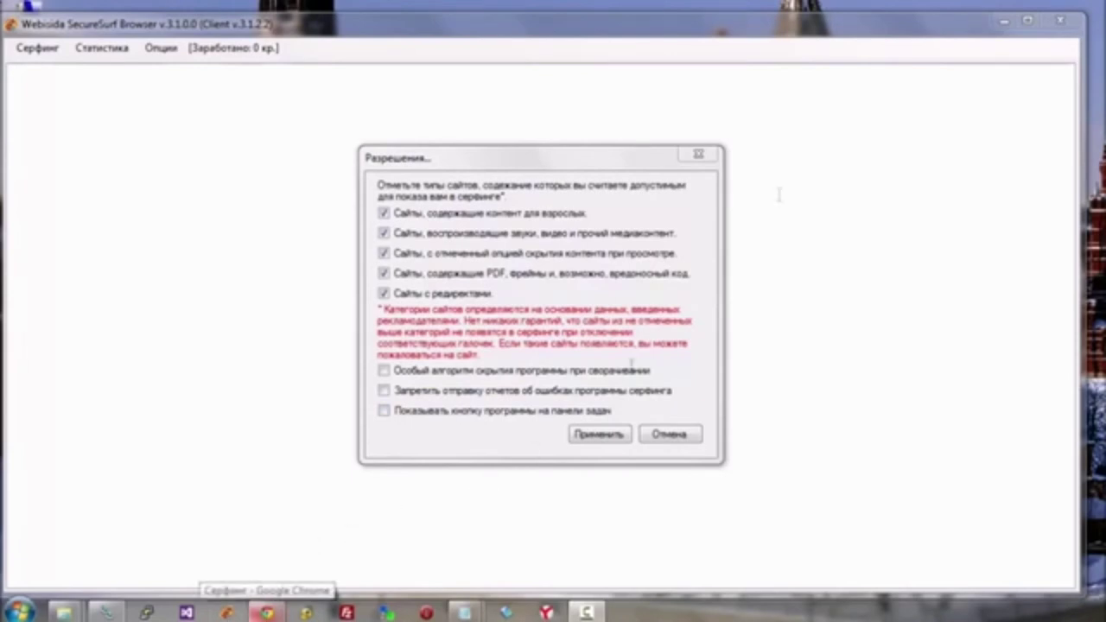
{"action": "left_click", "coordinate": [698, 154]}
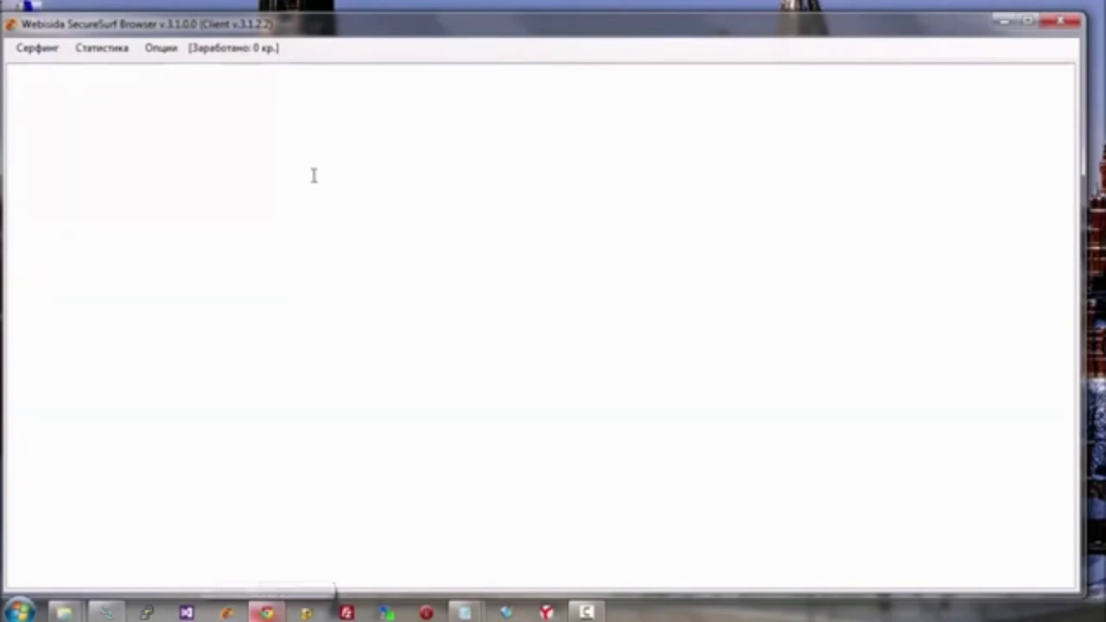
Open the autostart settings, review the surfing, Windows startup and auto-minimize options, and close the dialog without applying changes
{"action": "left_click", "coordinate": [161, 48]}
{"action": "left_click", "coordinate": [170, 104]}
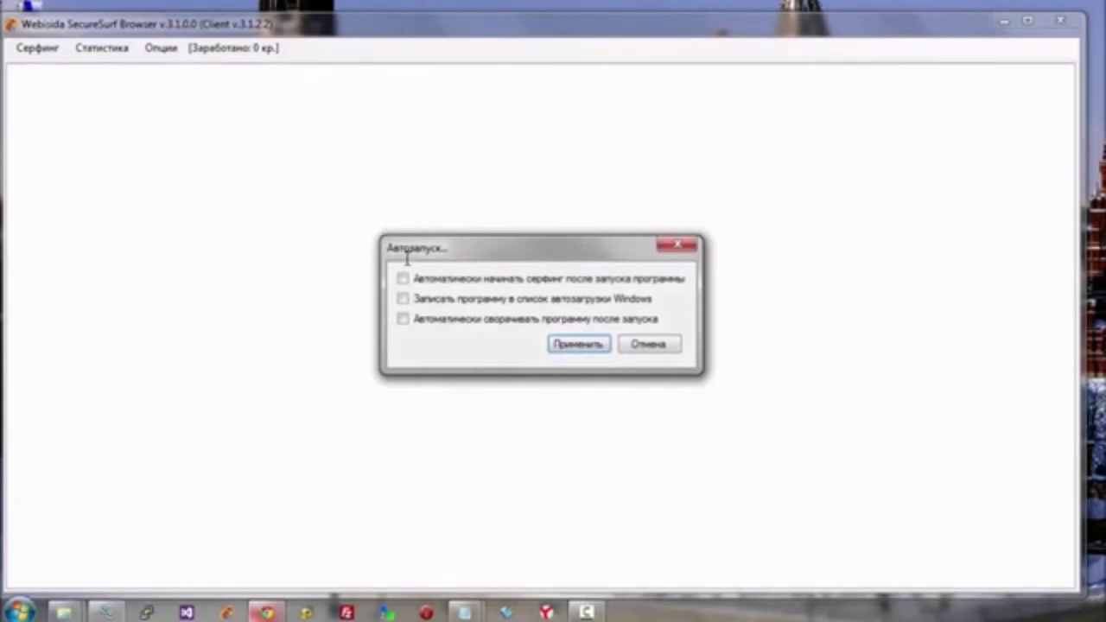
{"action": "left_click", "coordinate": [403, 278]}
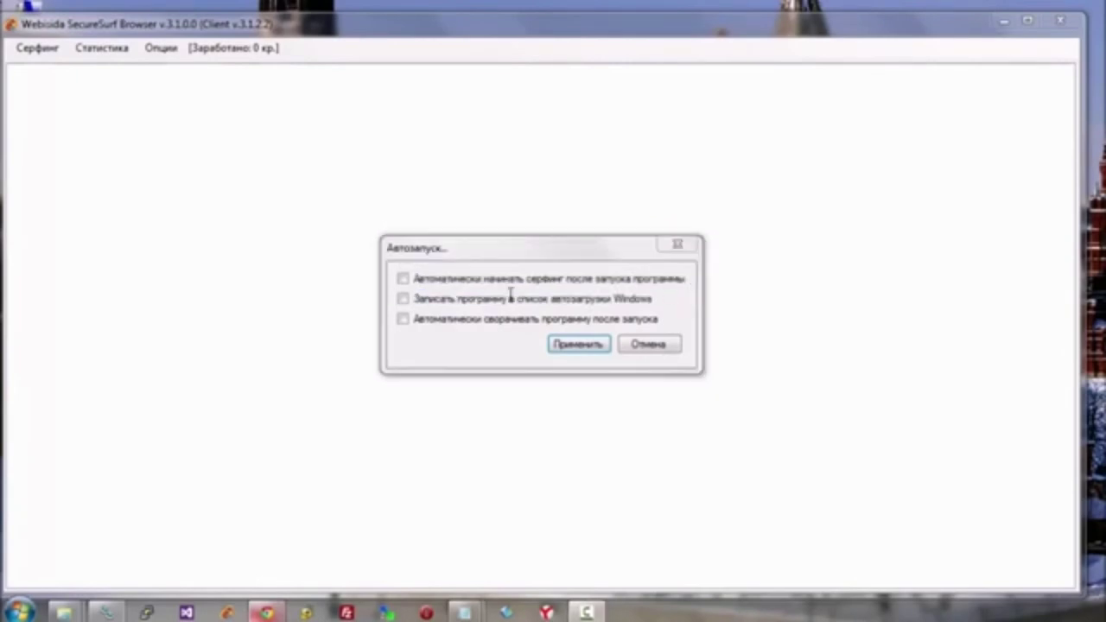
{"action": "left_click", "coordinate": [396, 279]}
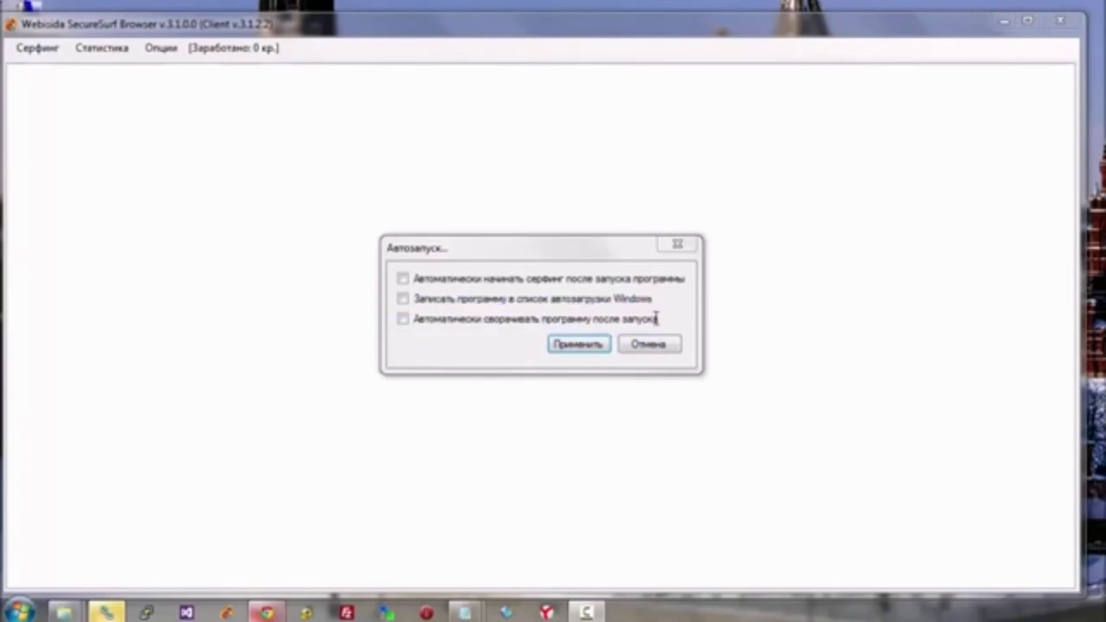
{"action": "left_click", "coordinate": [675, 247]}
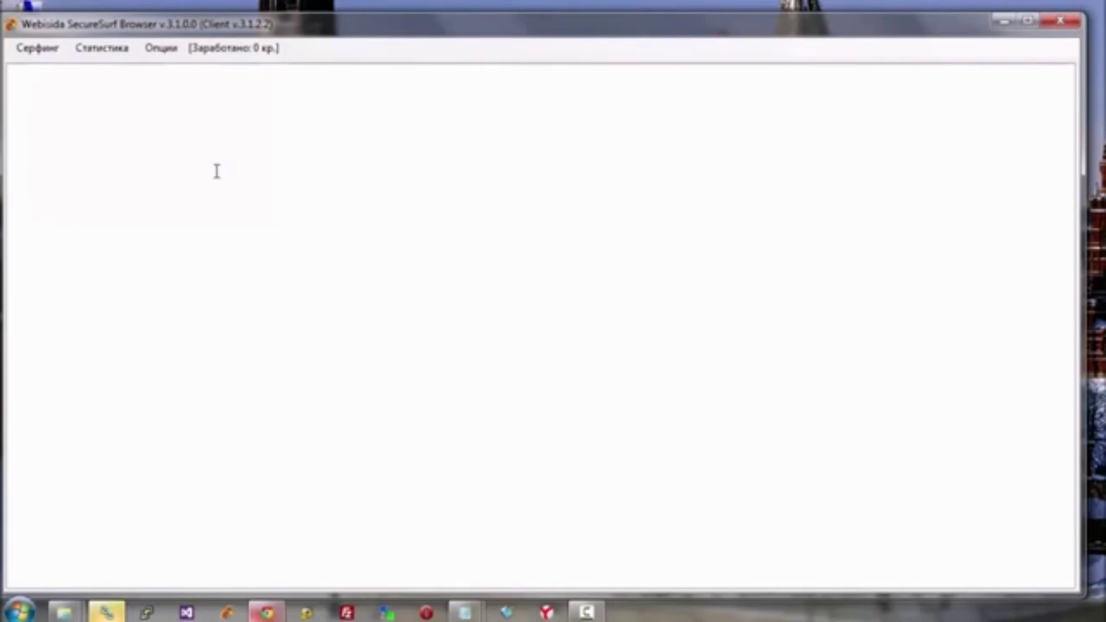
Check the account balance in the statistics and dismiss the message
{"action": "left_click", "coordinate": [122, 49]}
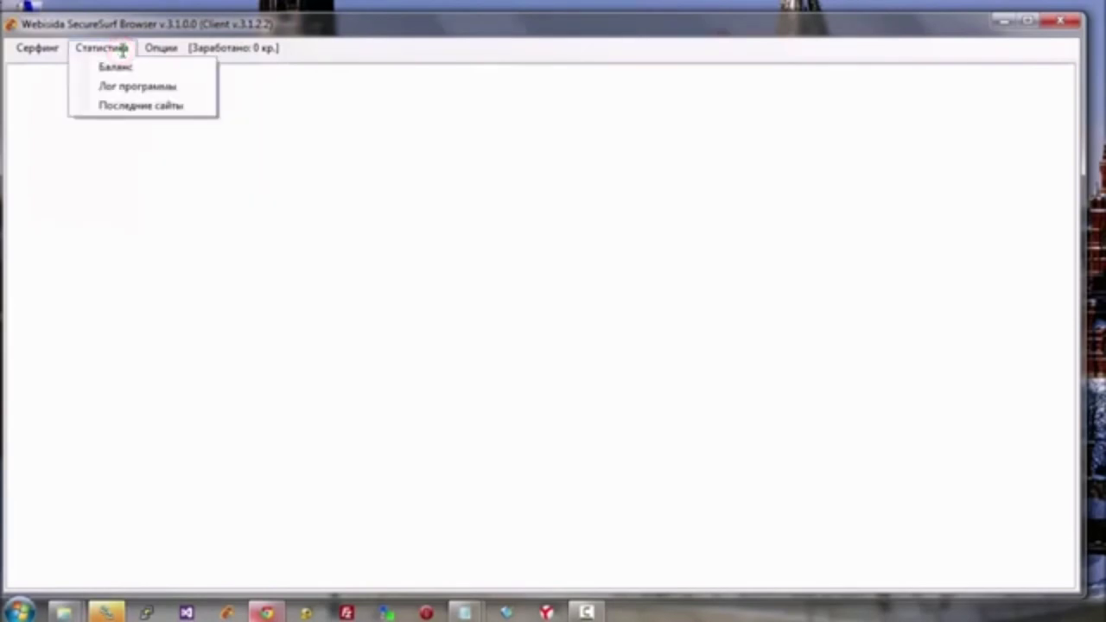
{"action": "left_click", "coordinate": [115, 65]}
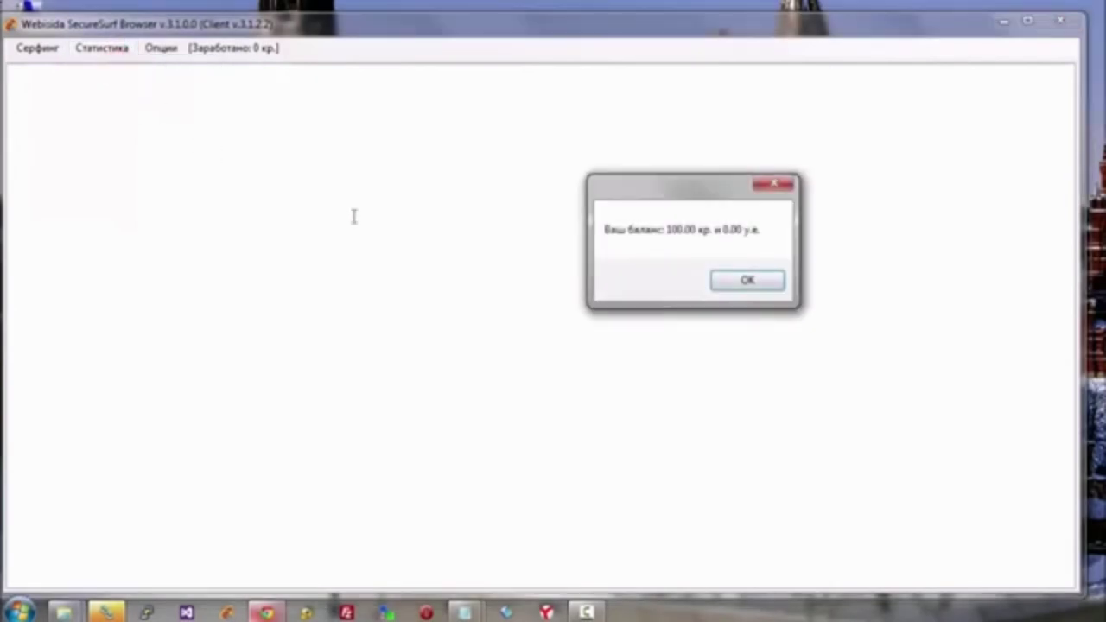
{"action": "left_click", "coordinate": [715, 276]}
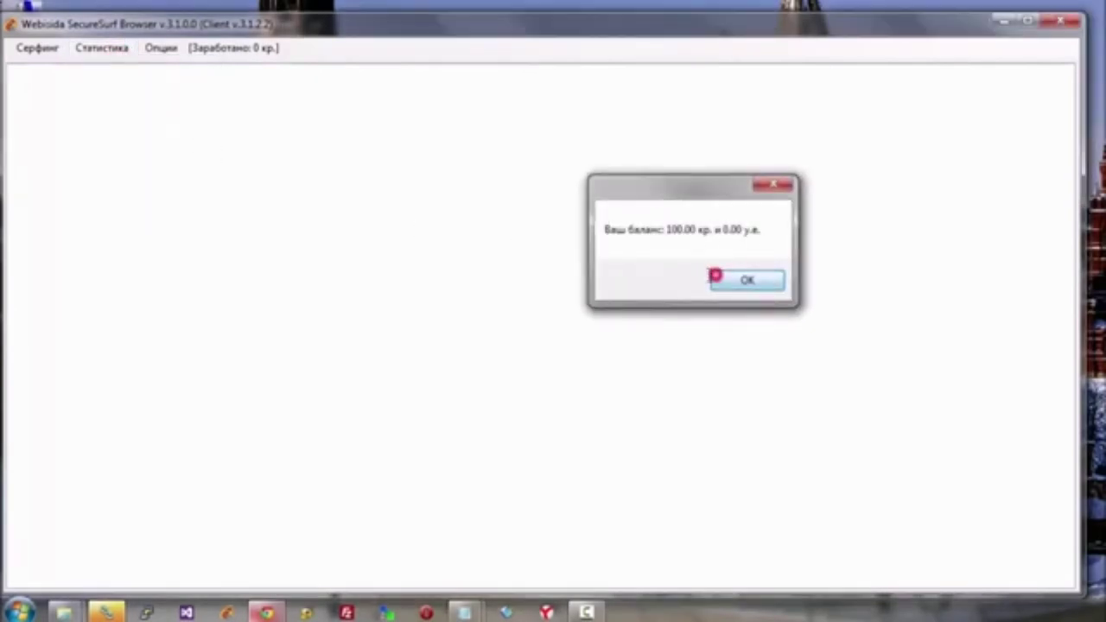
View the recently surfed sites, open the complaint form for the listed site, and close both dialogs without sending a complaint
{"action": "left_click", "coordinate": [107, 44]}
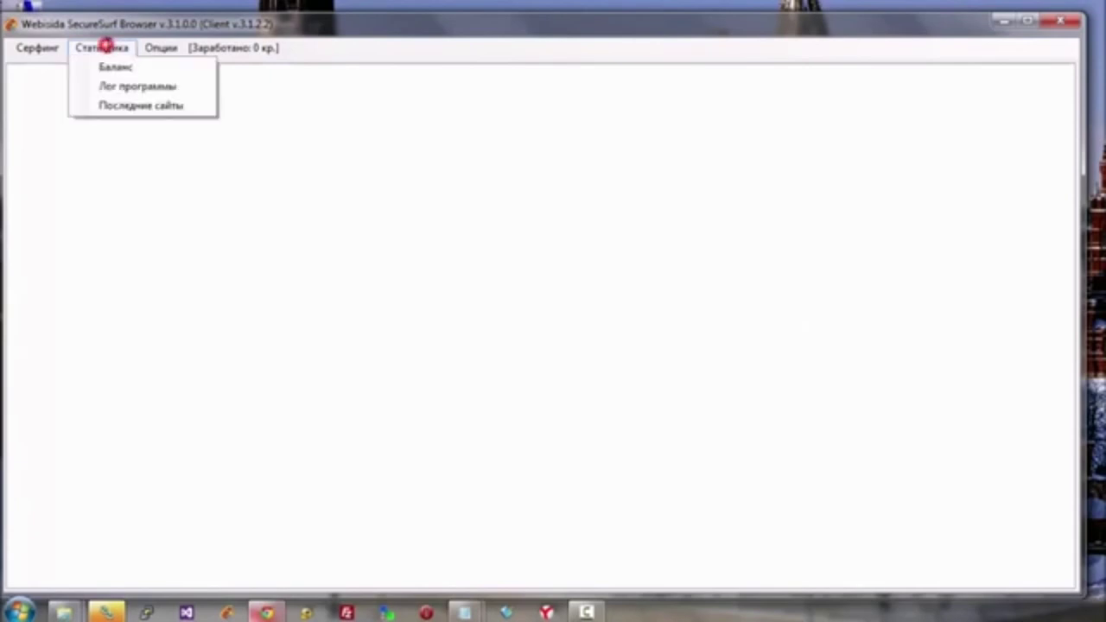
{"action": "left_click", "coordinate": [97, 102]}
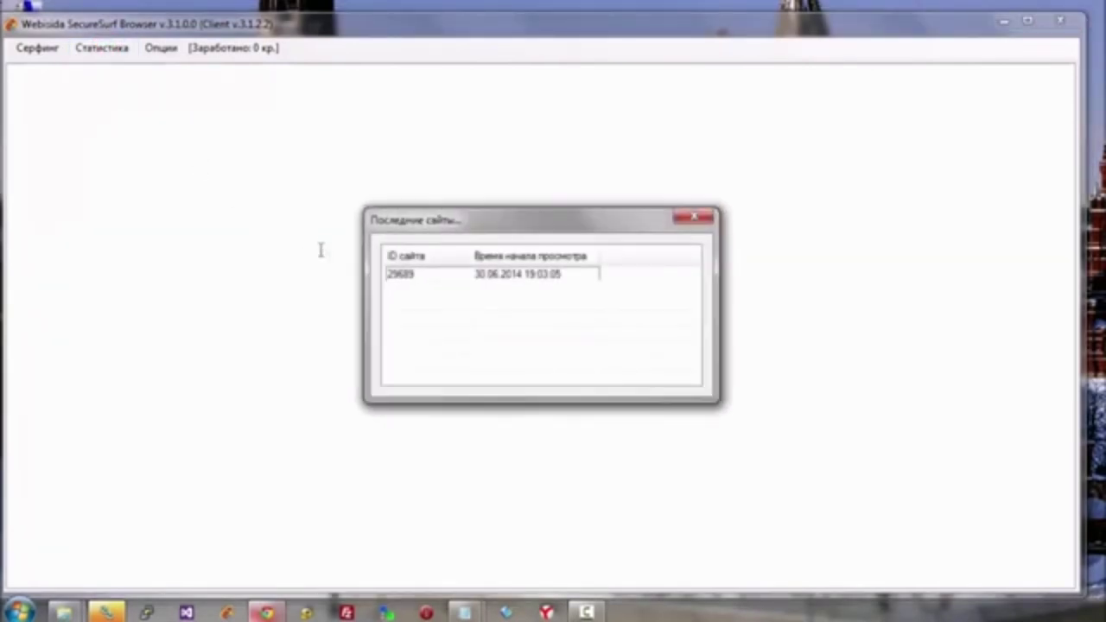
{"action": "left_click", "coordinate": [429, 274]}
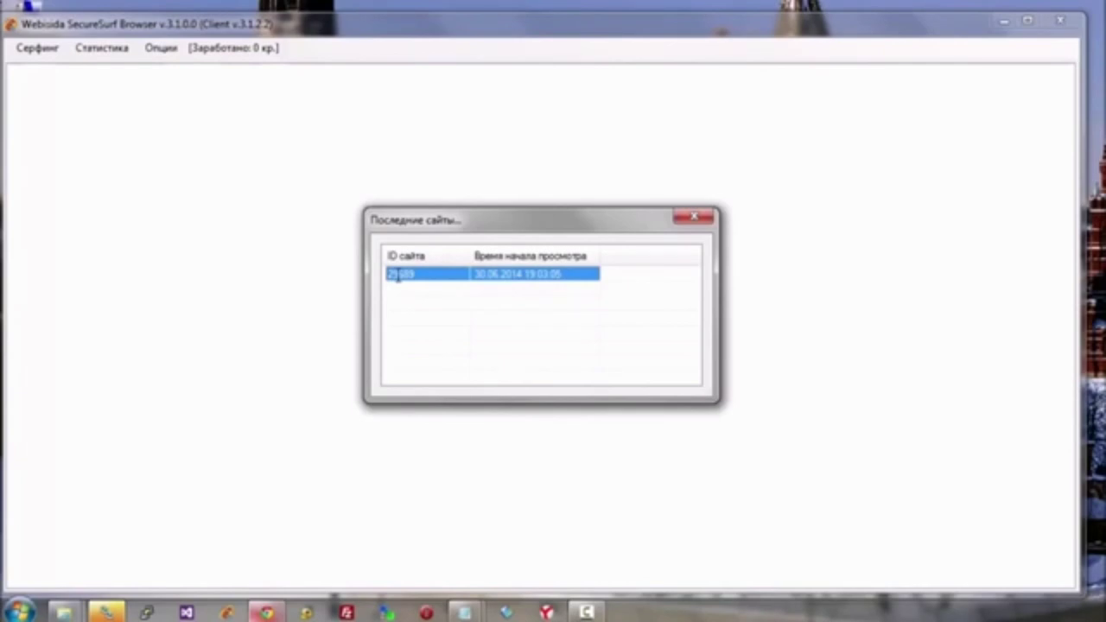
{"action": "double_click", "coordinate": [396, 274]}
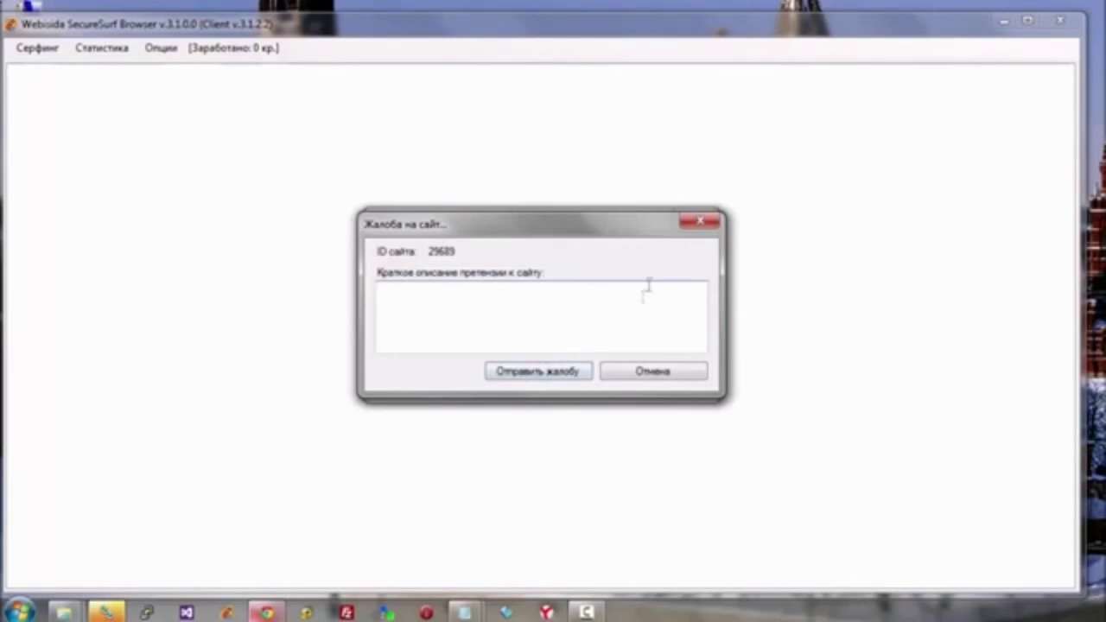
{"action": "left_click", "coordinate": [701, 221]}
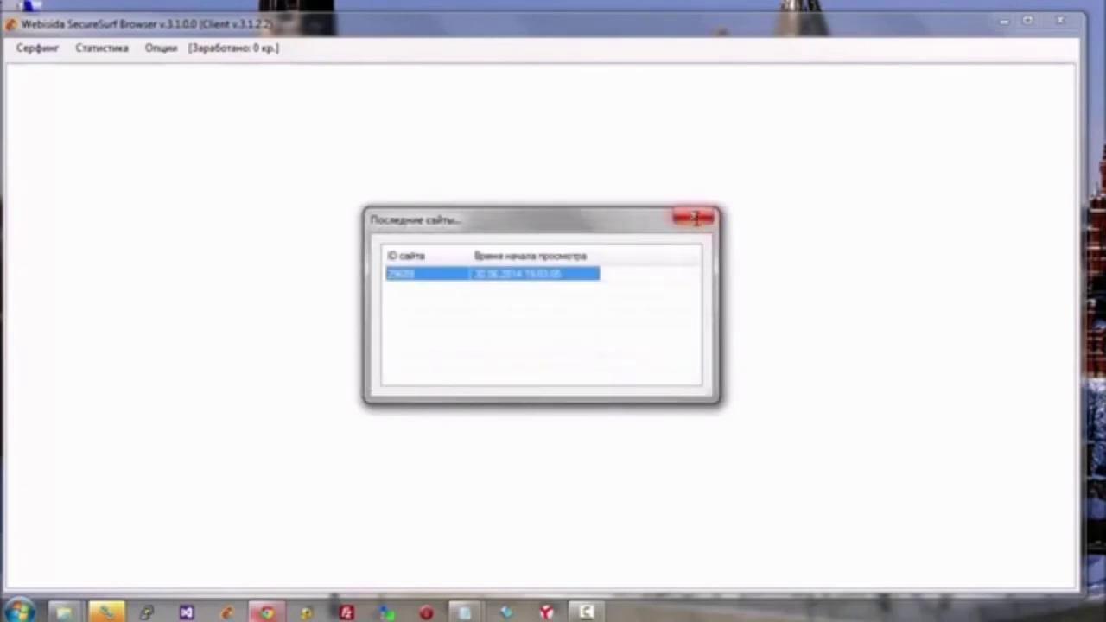
{"action": "left_click", "coordinate": [695, 217]}
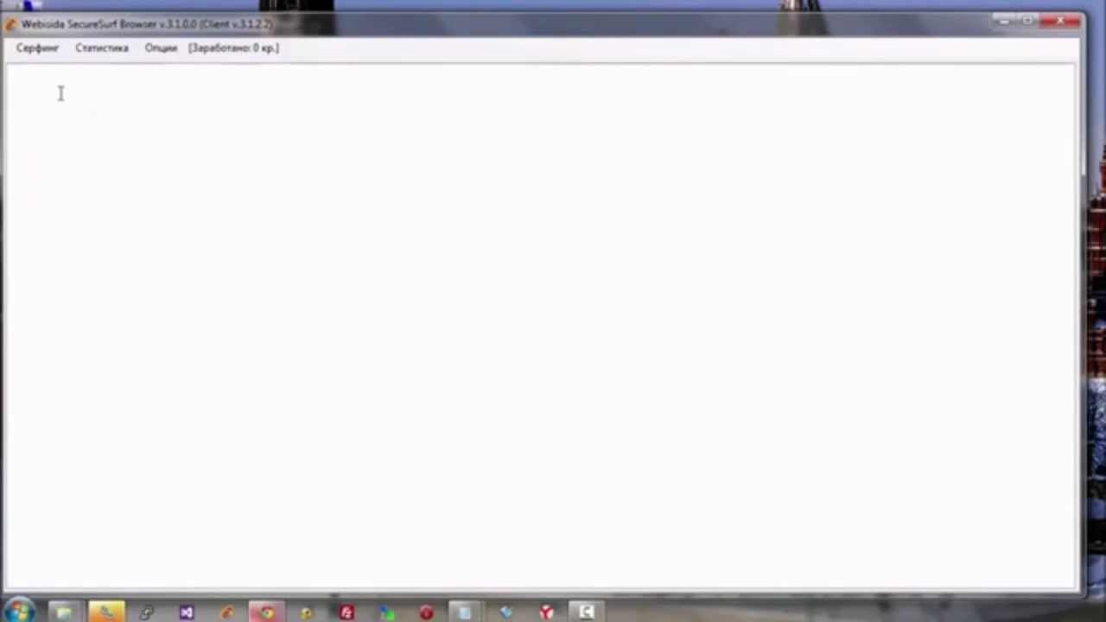
Open the program log's location, switch to the Webisida folder in File Explorer to locate log.txt, and minimize the folder window
{"action": "left_click", "coordinate": [92, 48]}
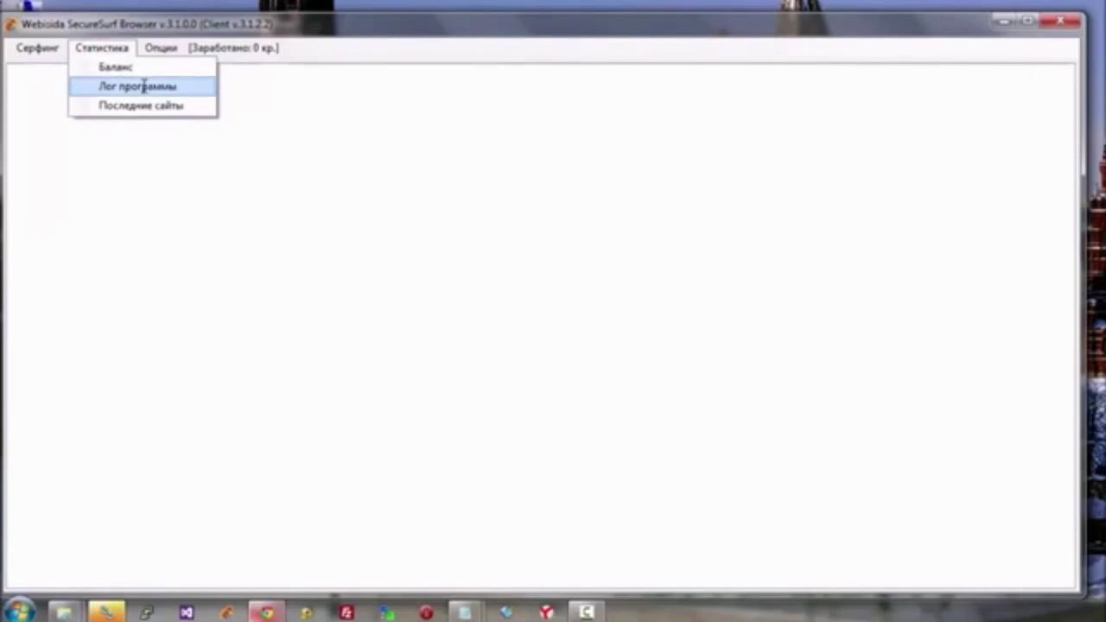
{"action": "left_click", "coordinate": [62, 611]}
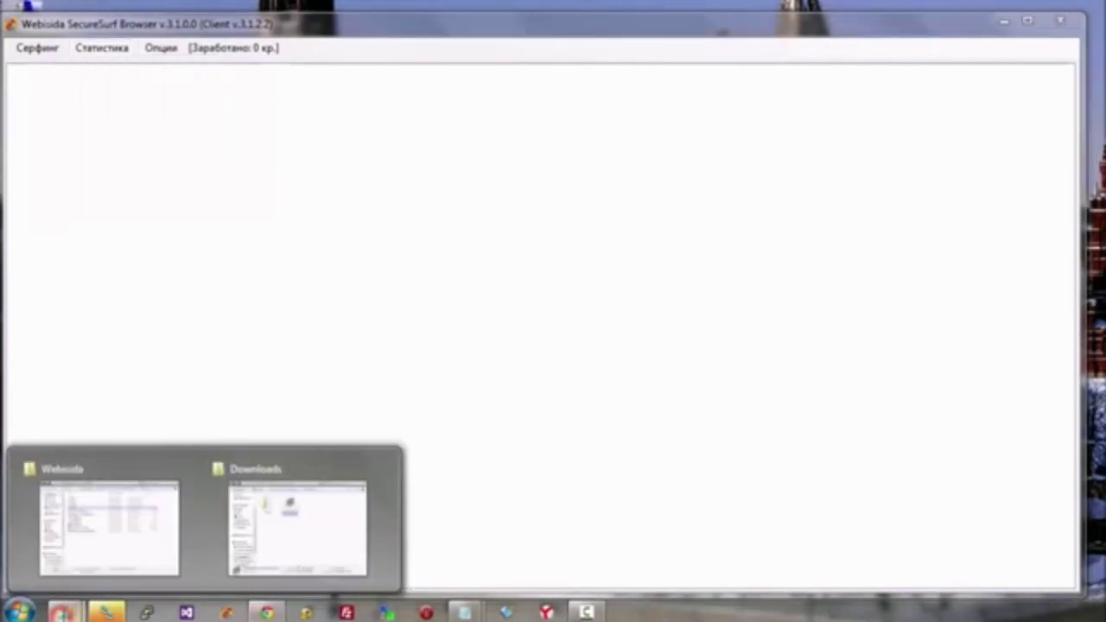
{"action": "left_click", "coordinate": [145, 529]}
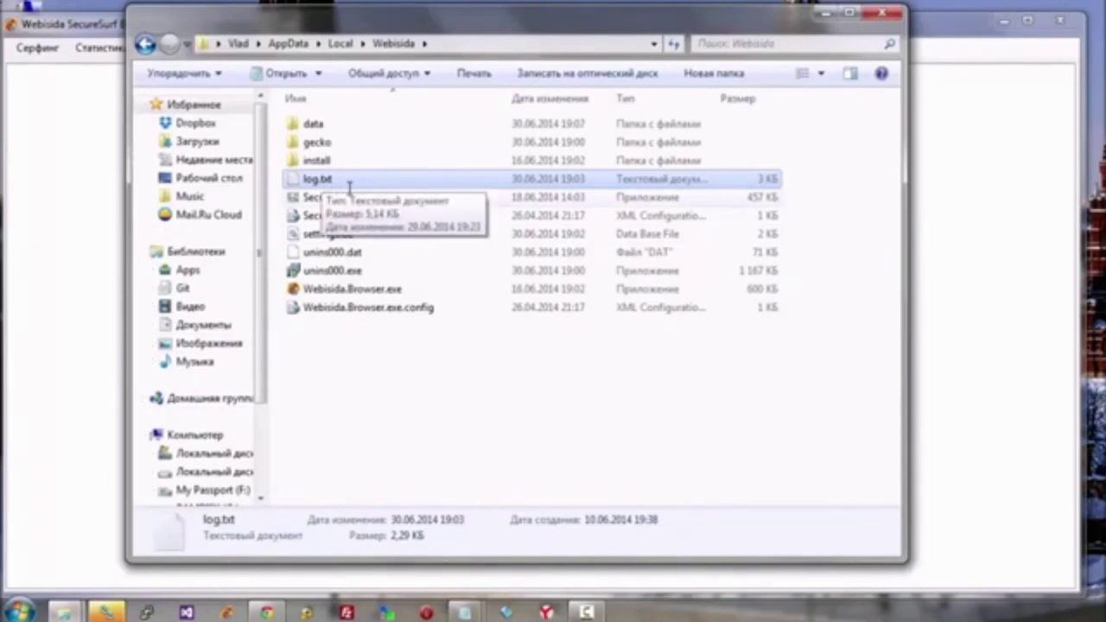
{"action": "left_click", "coordinate": [271, 160]}
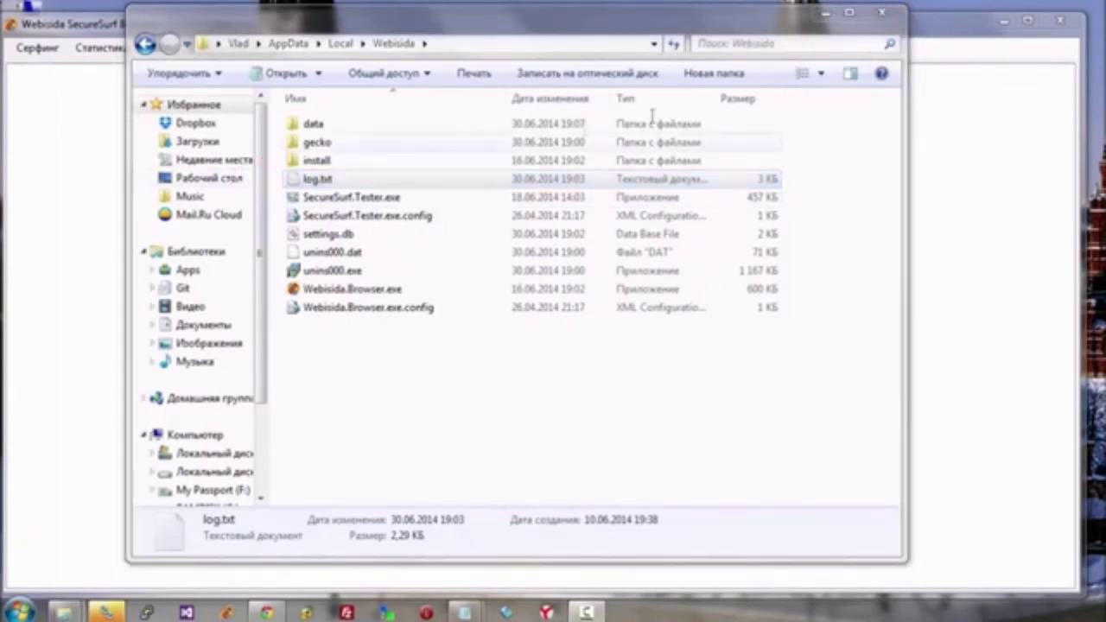
{"action": "left_click", "coordinate": [825, 13]}
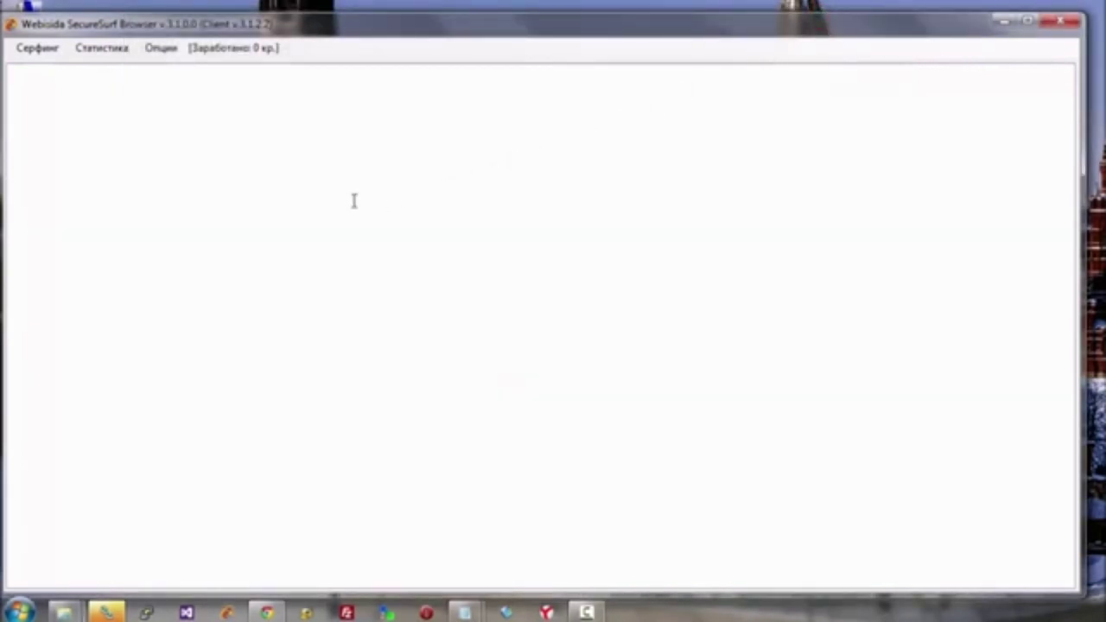
Enable manual mode for surfing and check that the option is marked
{"action": "left_click", "coordinate": [50, 47]}
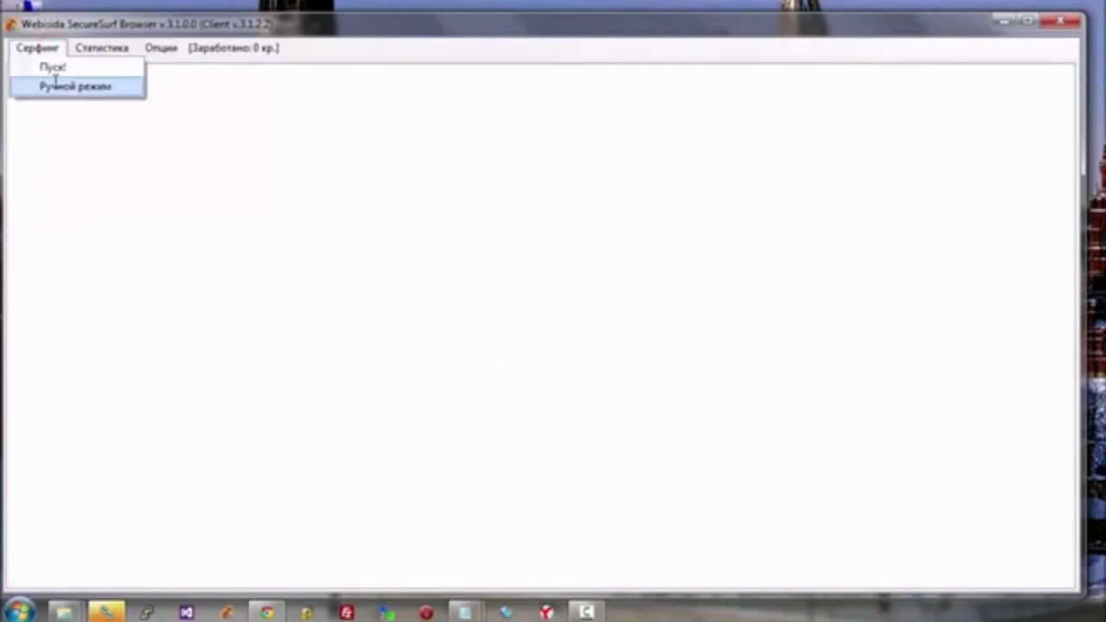
{"action": "left_click", "coordinate": [18, 84]}
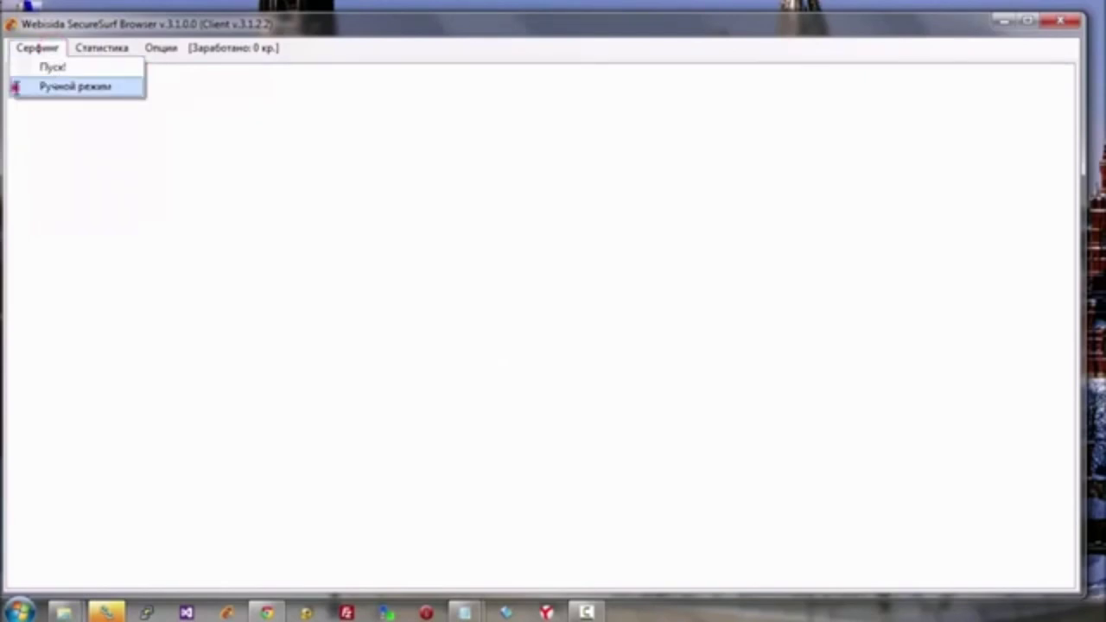
{"action": "left_click", "coordinate": [39, 47]}
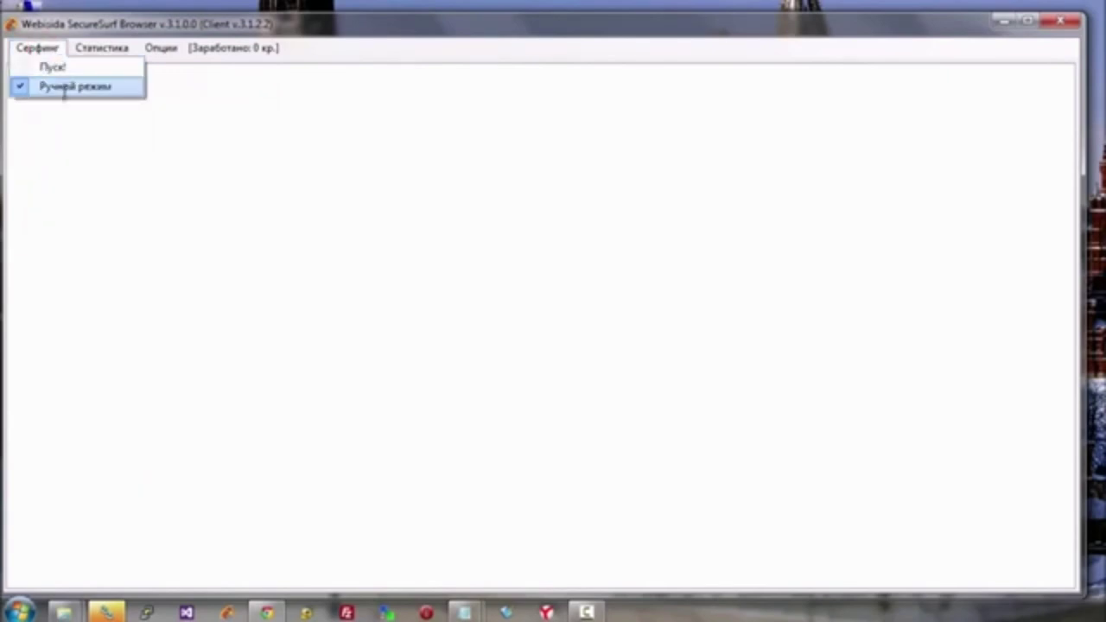
{"action": "left_click", "coordinate": [52, 43]}
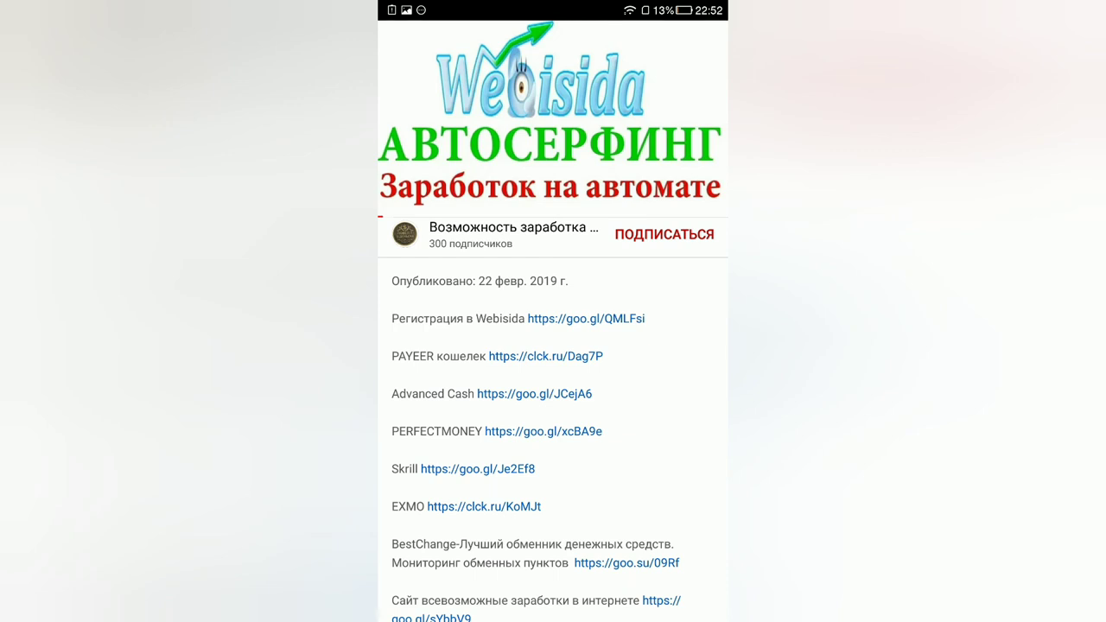
{"action": "scroll", "coordinate": [553, 414], "scroll_direction": "down", "scroll_amount": 15}
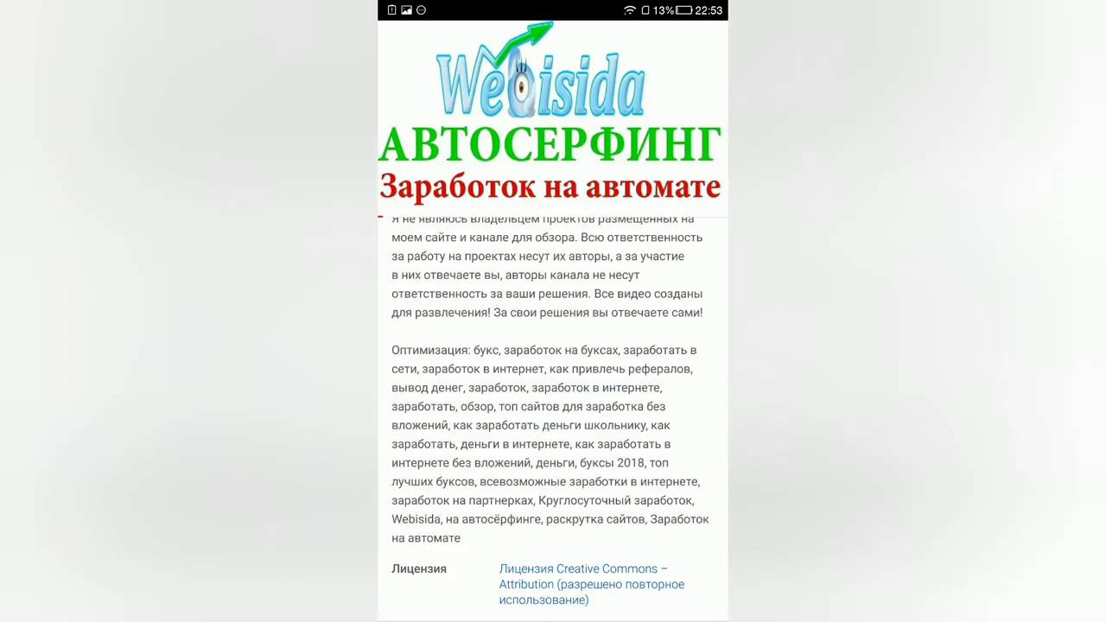